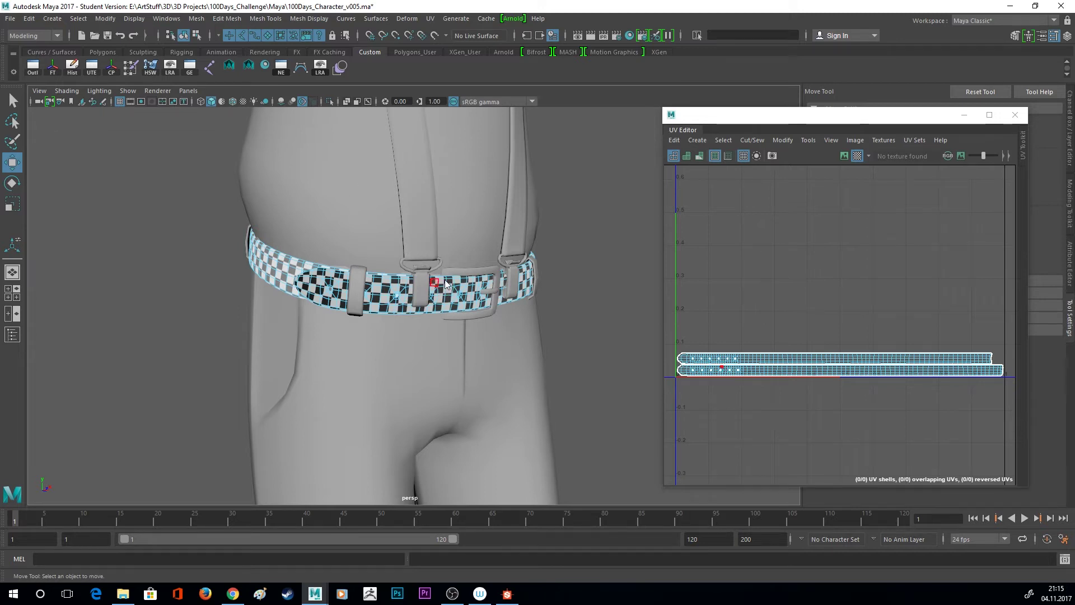
Isolate the belt, select all its faces and apply a planar UV projection to them.
key(F8)
click(329, 101)
alt+drag(370, 191, 416, 293)
right_drag(416, 271, 419, 299)
double_click(420, 296)
shift+right_drag(798, 269, 796, 207)
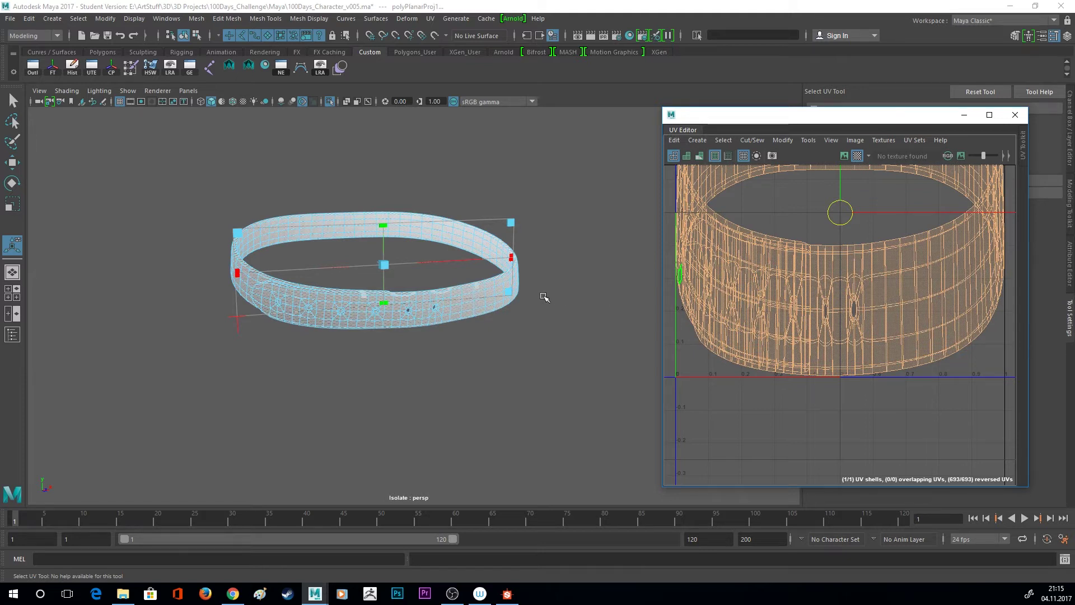
Unitize the belt's UVs so every face fills the whole 0–1 tile.
mouse_move(516, 298)
alt+mouse_down()
mouse_move(555, 294)
mouse_move(532, 297)
alt+mouse_up()
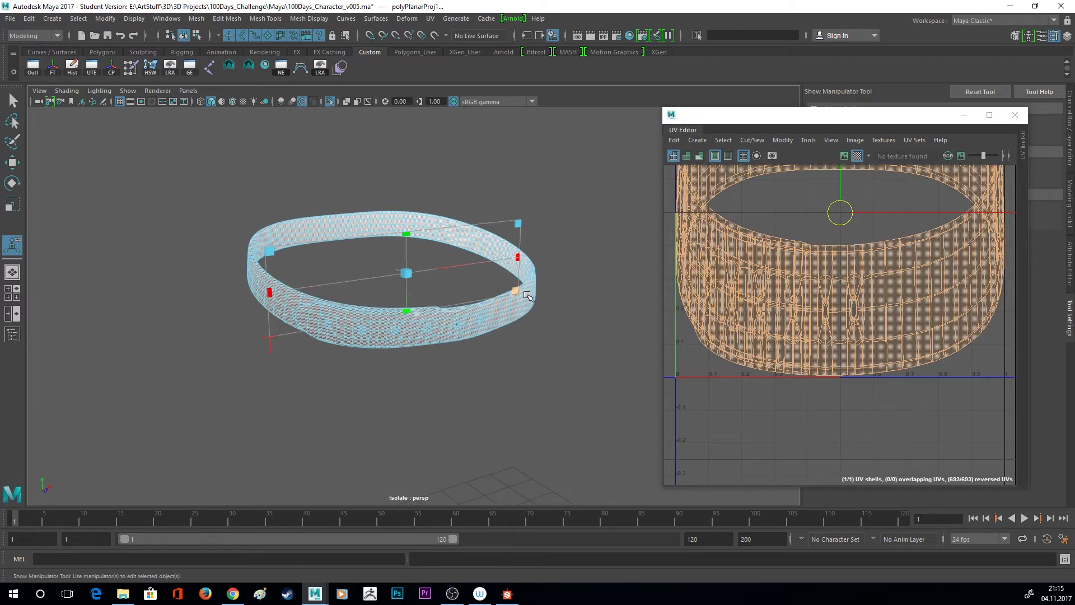
scroll(682, 294, down, 1)
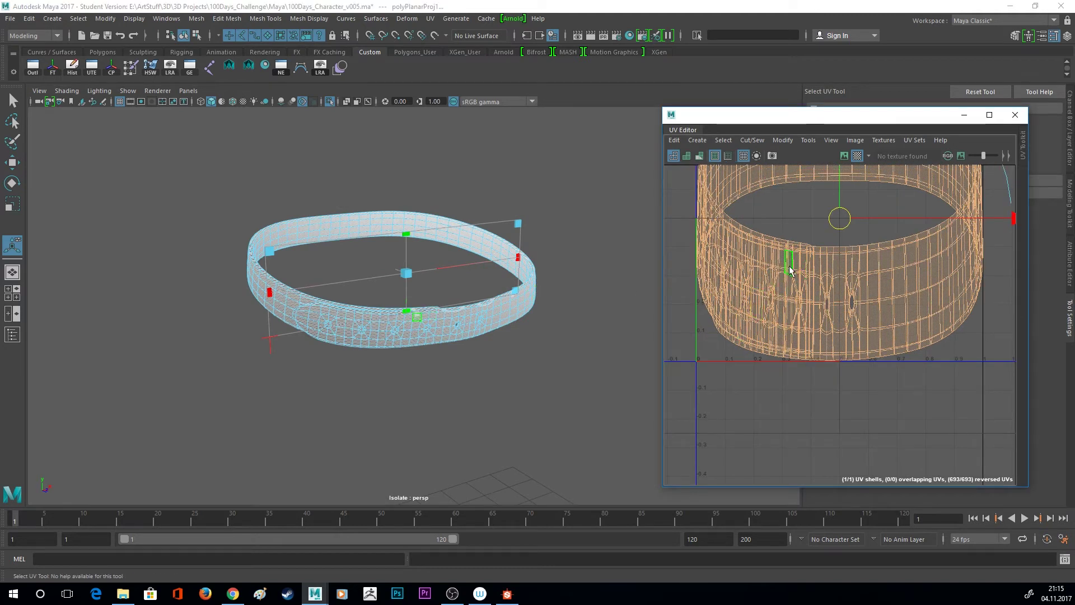
alt+middle_drag(833, 247, 817, 335)
scroll(816, 335, down, 2)
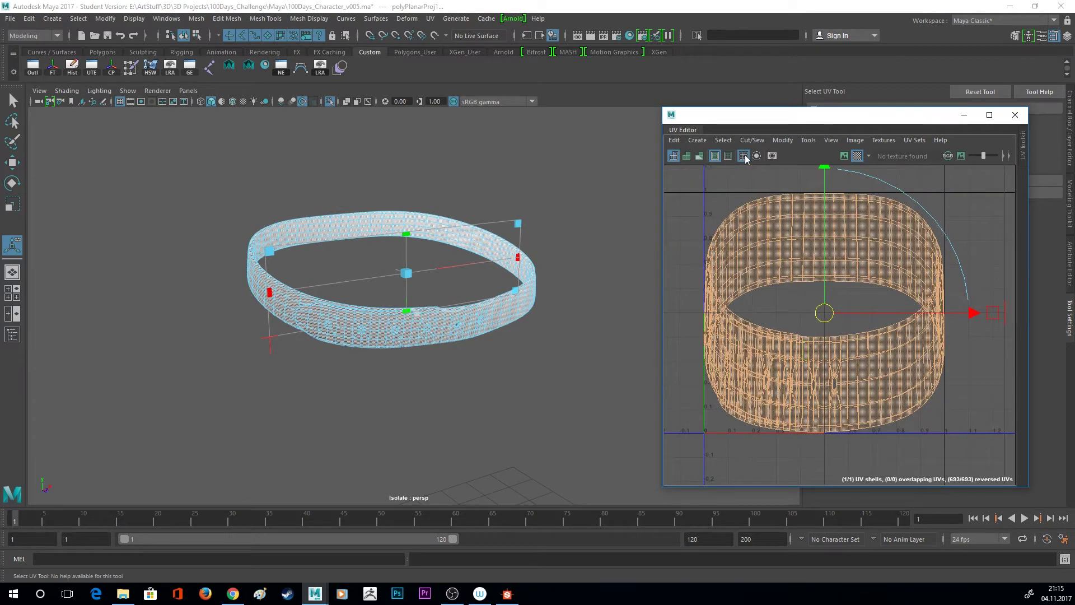
click(782, 140)
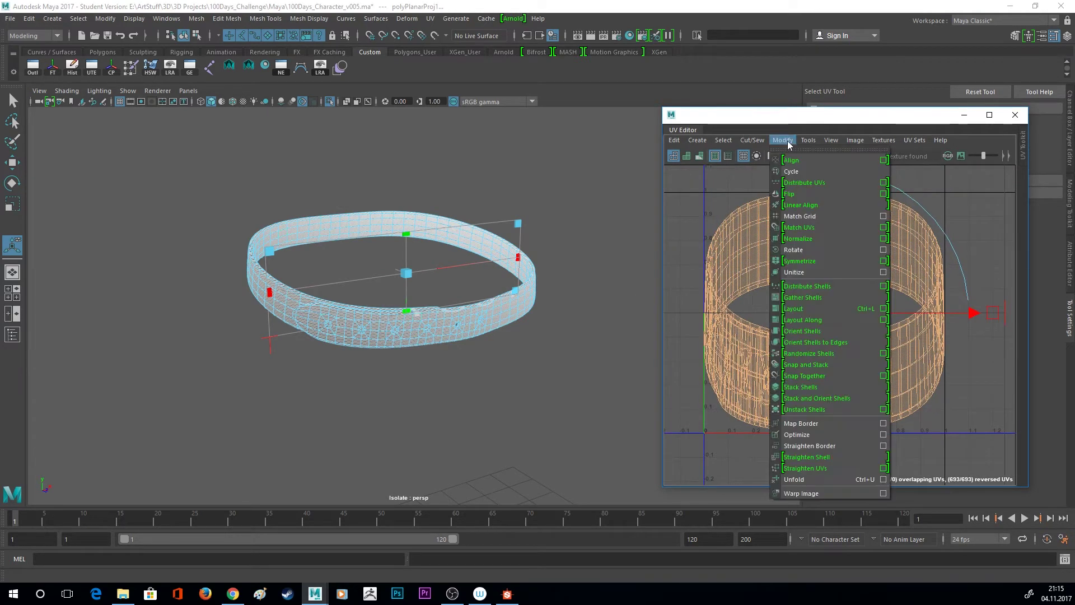
click(803, 271)
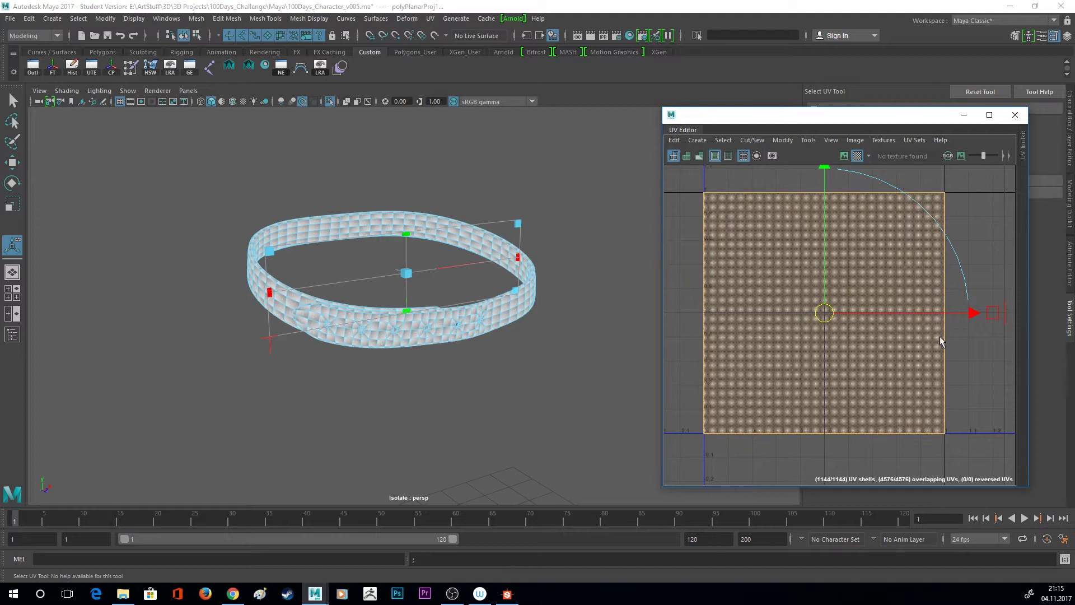
Inspect the unitized checker pattern around the belt holes and behind the UVs, and turn the checker map off.
scroll(413, 330, up, 5)
key(t)
alt+drag(413, 335, 410, 286)
alt+middle_drag(411, 286, 430, 305)
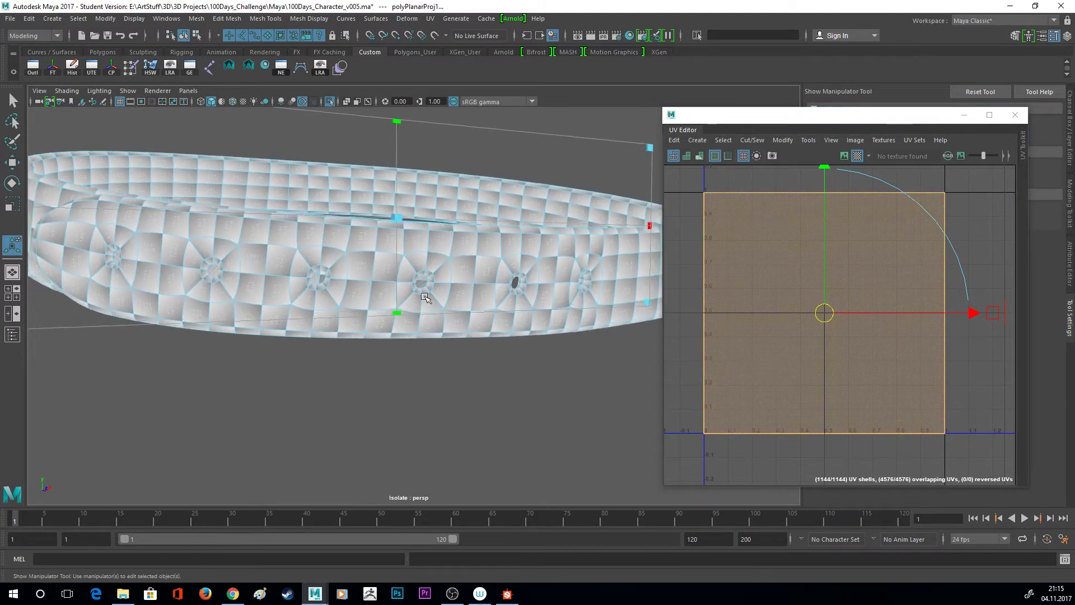
scroll(420, 289, up, 5)
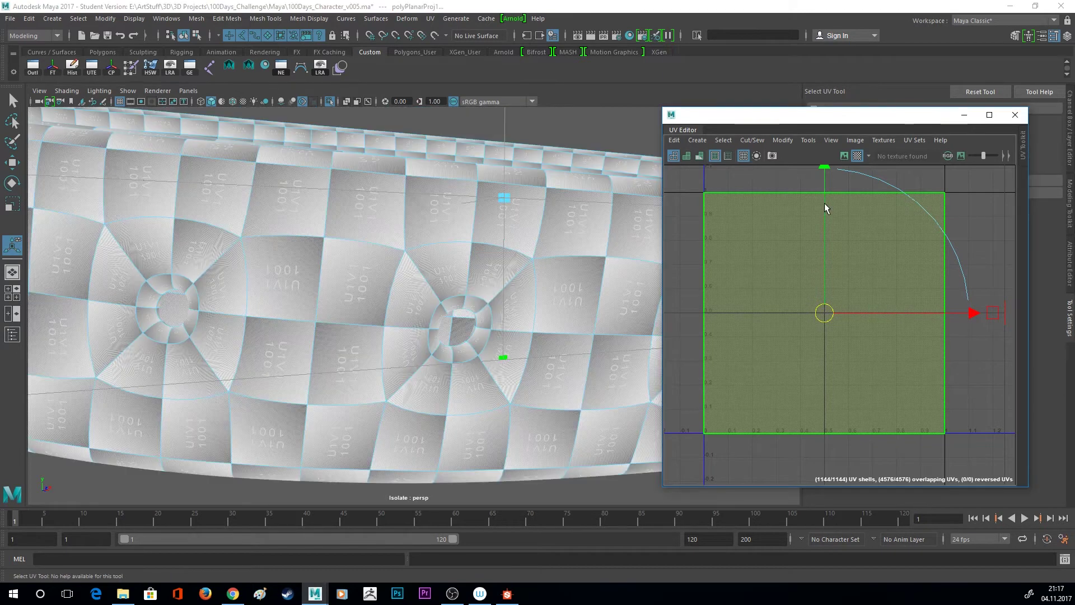
click(844, 157)
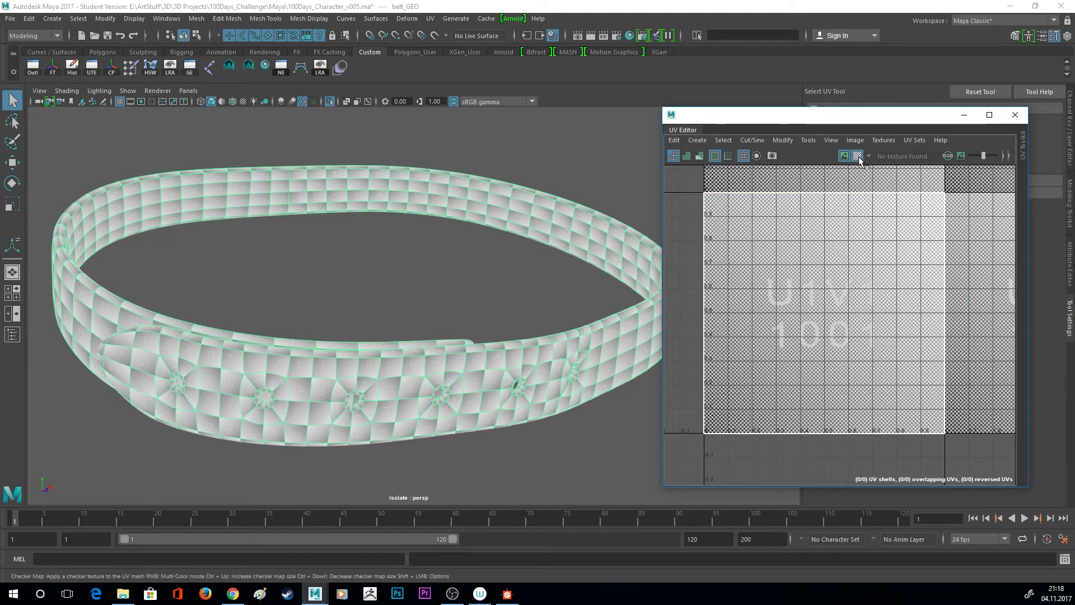
click(859, 159)
Select the border edge loops running along the belt's upper and lower rims.
right_drag(624, 270, 625, 246)
click(615, 313)
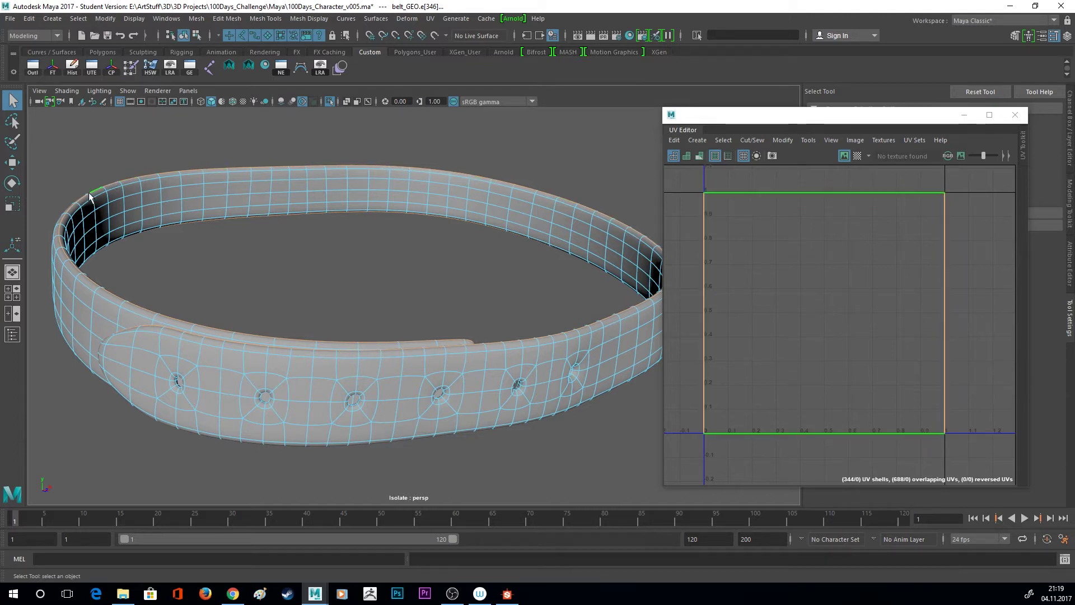
alt+drag(527, 387, 413, 293)
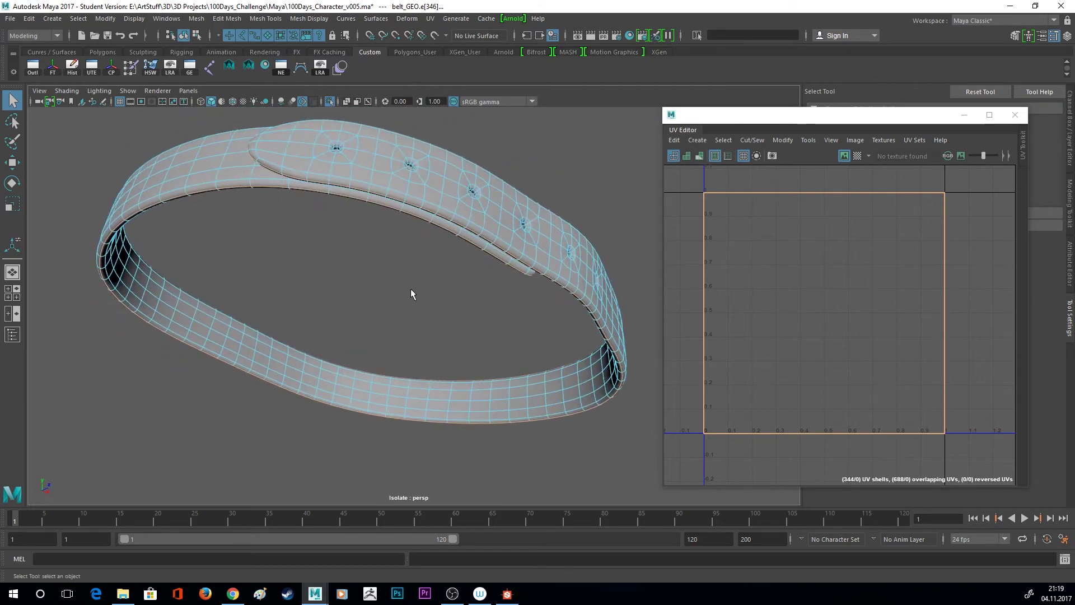
Add the edge loops around all six belt holes to the rim edge selection.
alt+drag(360, 185, 424, 301)
alt+middle_drag(424, 302, 375, 191)
alt+right_drag(392, 213, 522, 302)
alt+drag(504, 291, 442, 235)
alt+right_drag(397, 218, 468, 248)
alt+drag(468, 248, 439, 301)
shift+double_click(480, 253)
shift+double_click(447, 297)
shift+double_click(342, 327)
scroll(354, 317, down, 5)
alt+drag(354, 317, 391, 302)
shift+double_click(365, 325)
shift+double_click(469, 319)
alt+drag(469, 320, 387, 300)
shift+double_click(437, 325)
scroll(438, 325, down, 5)
scroll(419, 317, down, 5)
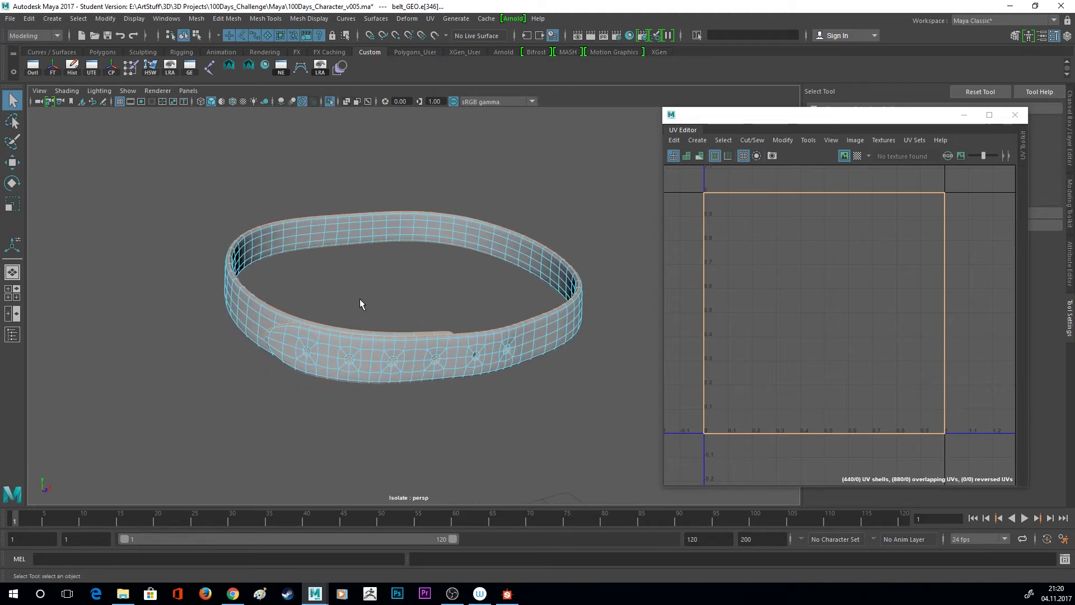
Invert the belt's edge selection and apply Move and Sew Edges to join the faces into strips.
alt+drag(365, 303, 336, 284)
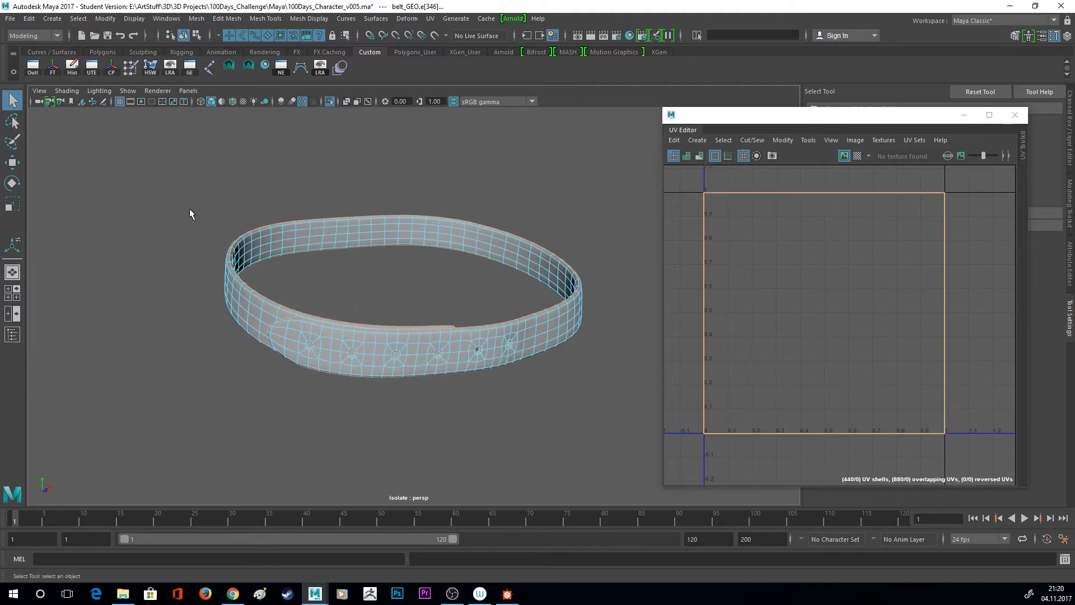
drag(153, 175, 617, 405)
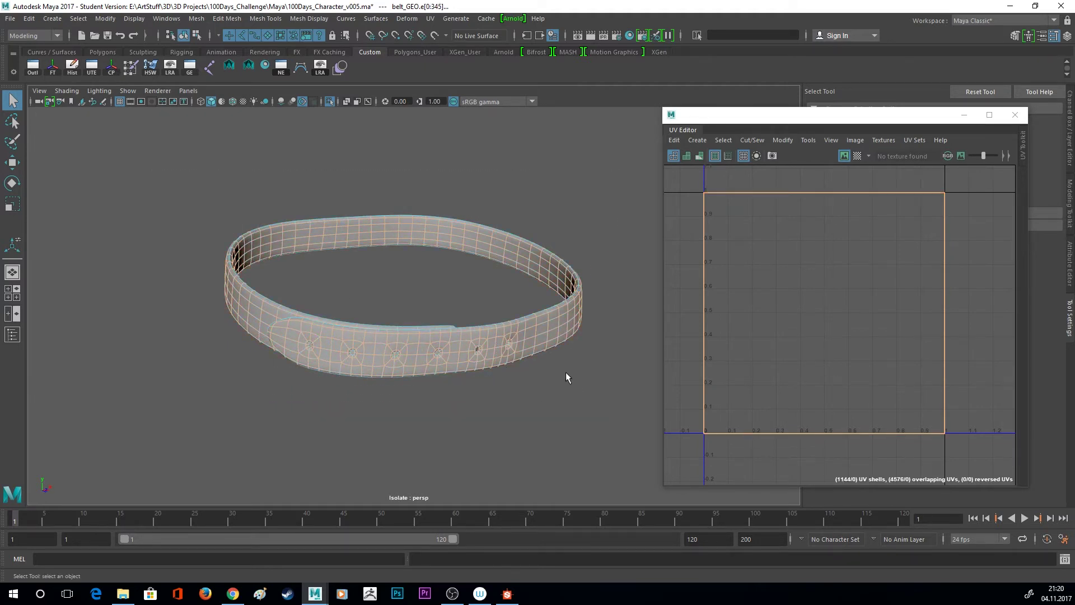
mouse_move(518, 361)
alt+mouse_down()
mouse_move(336, 358)
mouse_move(403, 355)
mouse_move(359, 341)
mouse_move(520, 360)
alt+mouse_up()
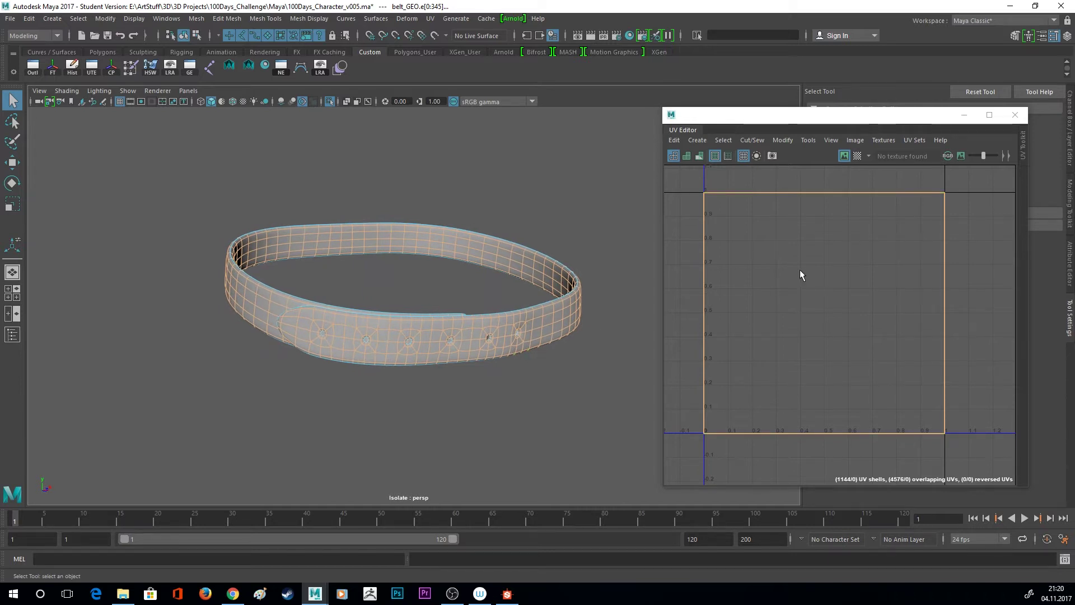
scroll(800, 270, down, 4)
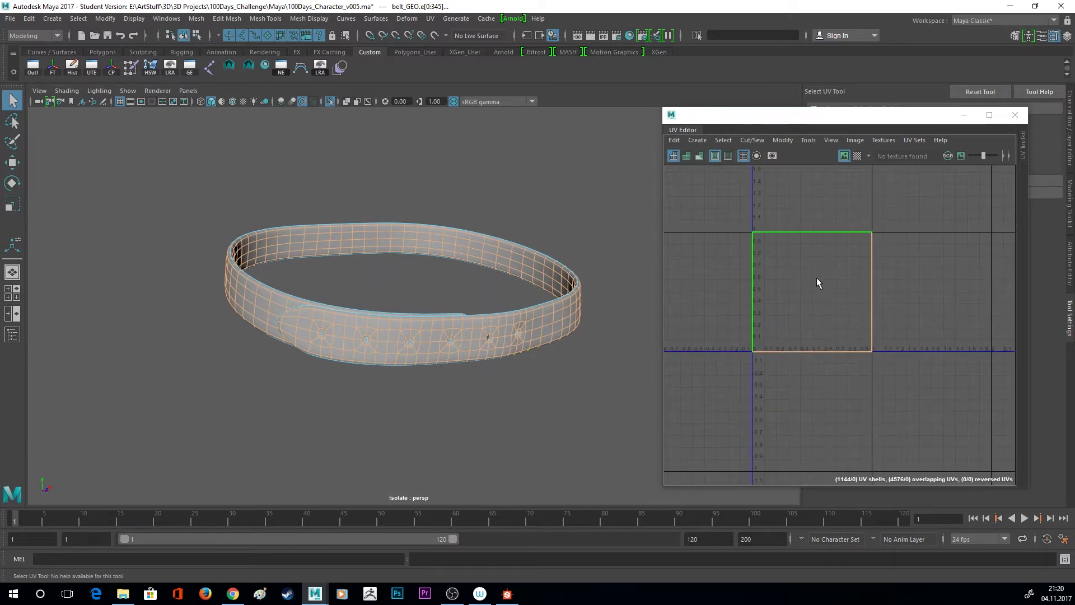
shift+right_click(817, 279)
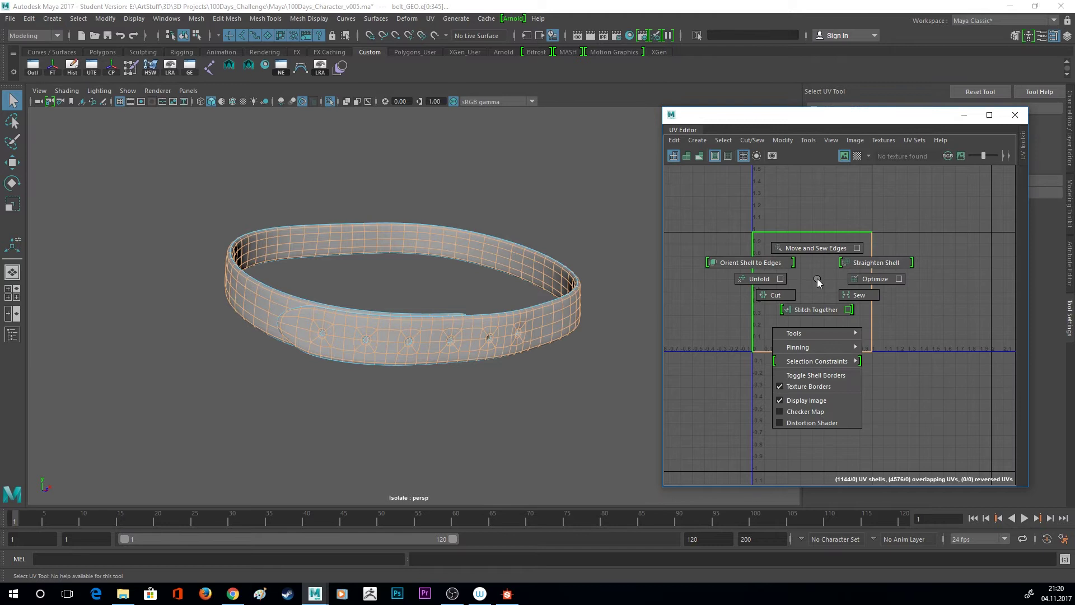
click(815, 248)
scroll(809, 278, down, 5)
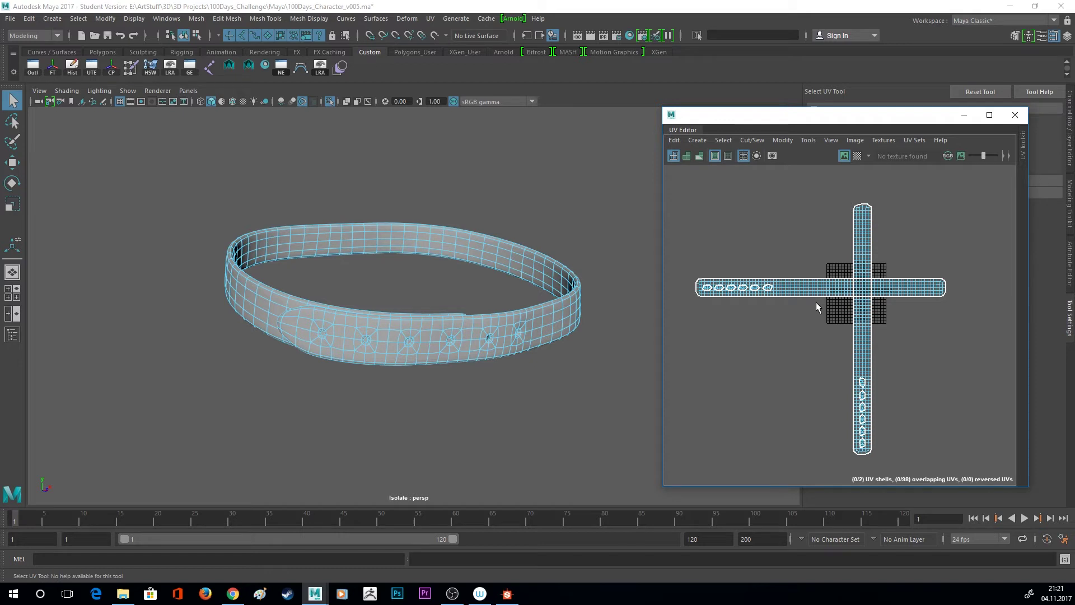
Turn on the checker map and look at its size on the belt.
alt+drag(588, 340, 499, 321)
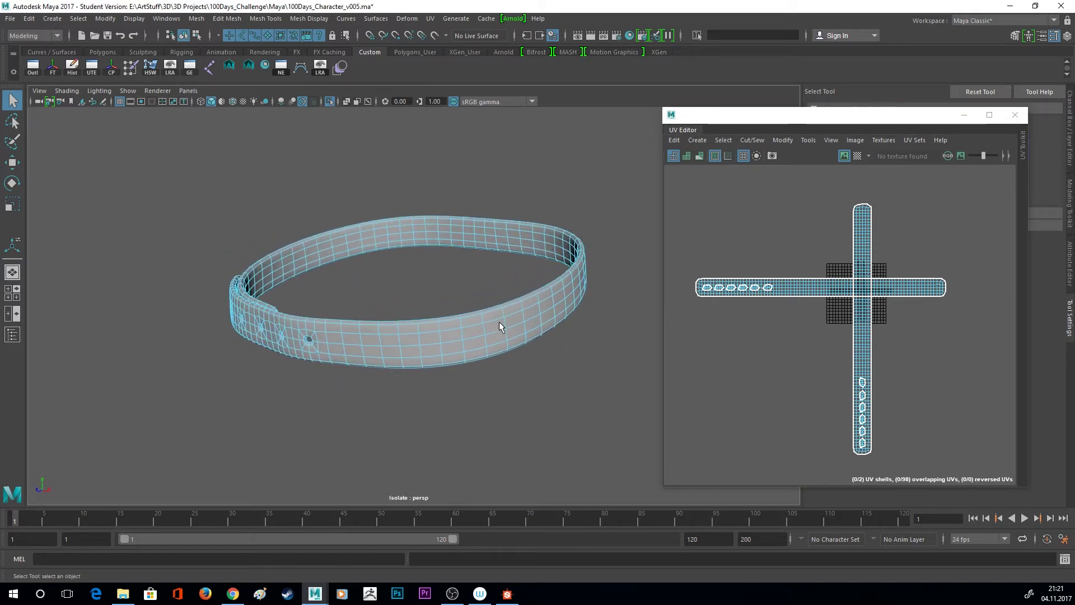
click(856, 155)
scroll(486, 319, up, 3)
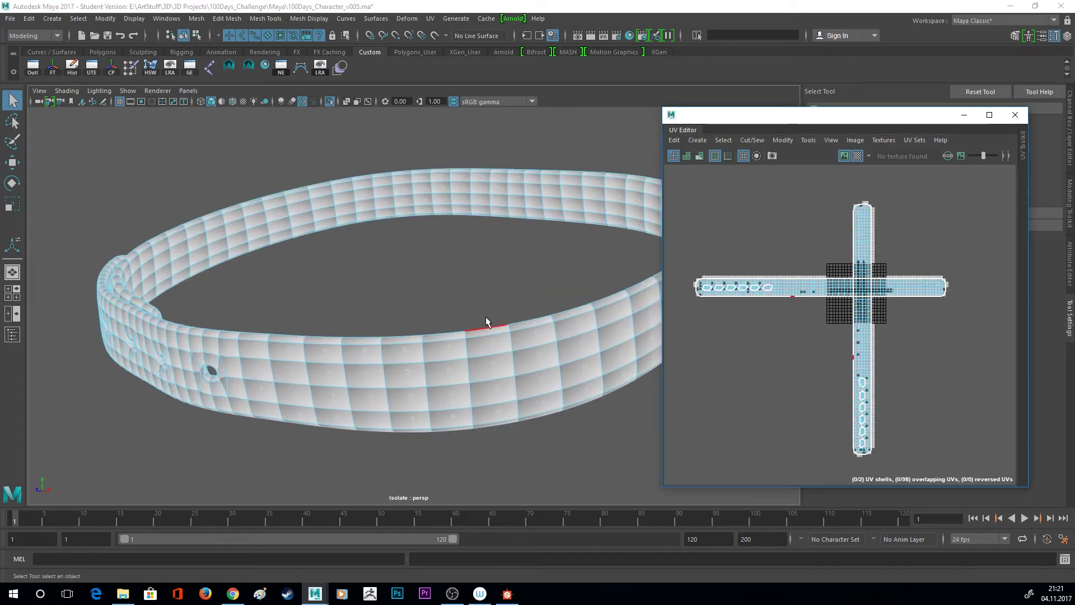
scroll(485, 317, down, 3)
Select all belt UVs and scale both crossed shells down to fit inside the 0–1 tile.
key(F12)
drag(971, 469, 682, 189)
key(r)
middle_drag(783, 200, 711, 218)
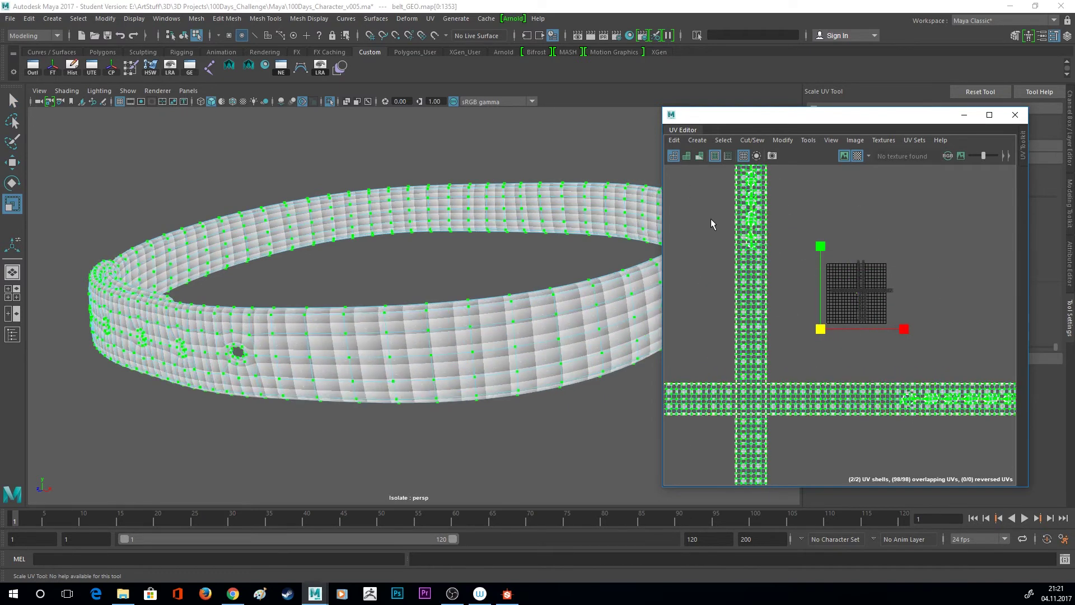
key(ctrl+z)
key(w)
scroll(523, 295, down, 3)
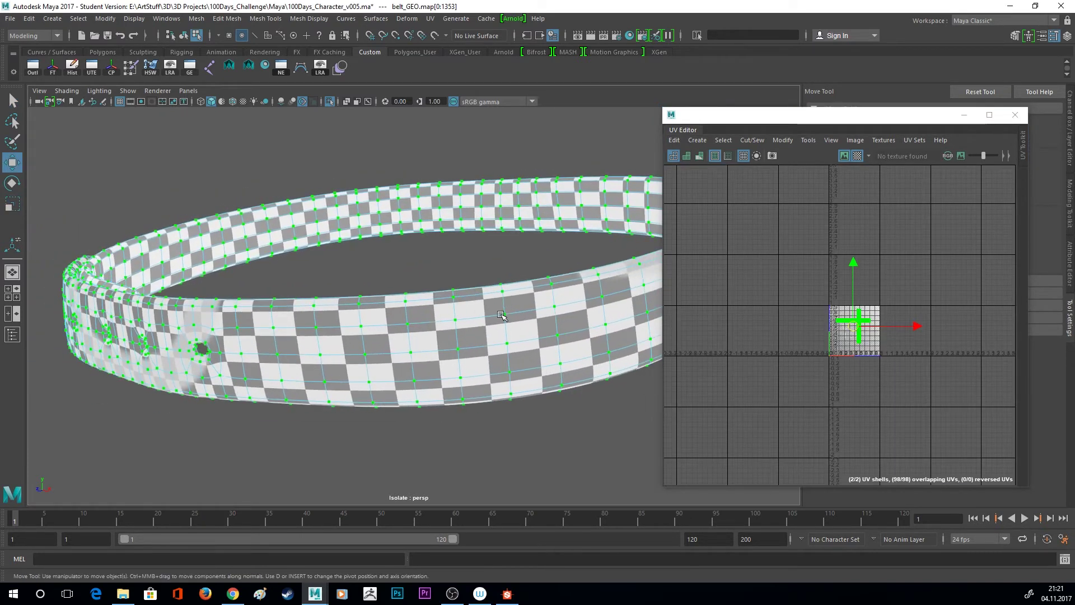
With the texture image hidden, rotate the vertical UV shell to horizontal and place it just beneath the other shell.
alt+drag(476, 348, 591, 312)
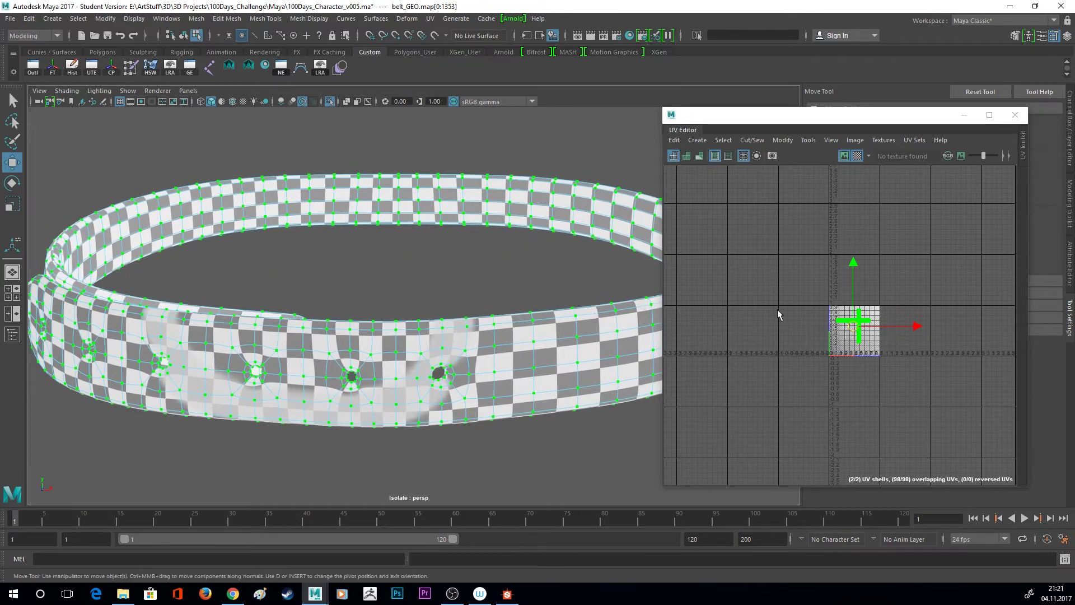
scroll(784, 311, up, 8)
alt+middle_drag(792, 304, 711, 263)
click(845, 157)
key(e)
click(859, 320)
click(865, 320)
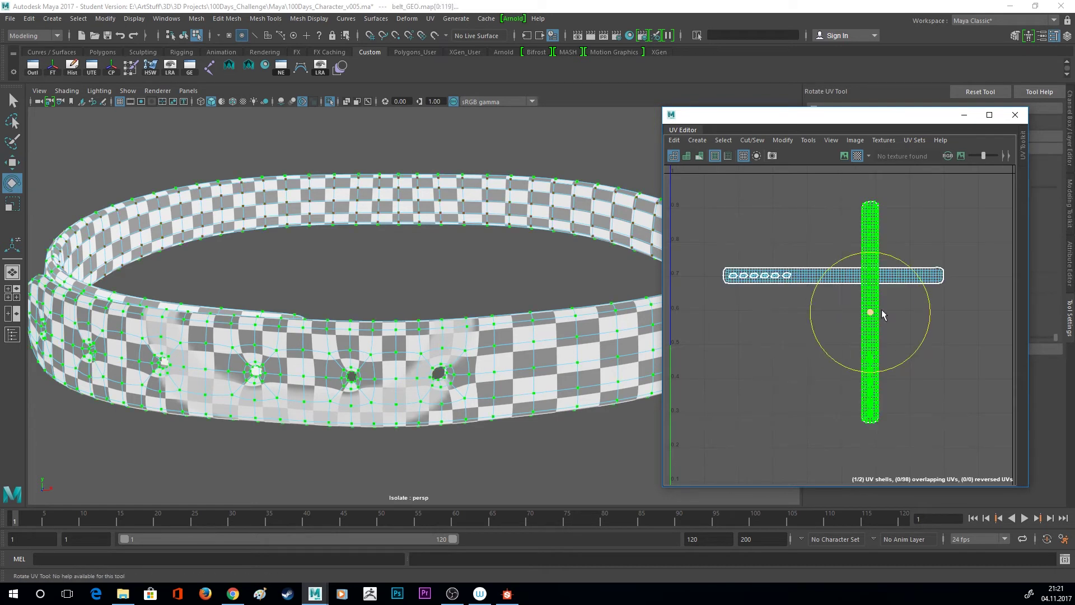
drag(924, 315, 882, 352)
key(w)
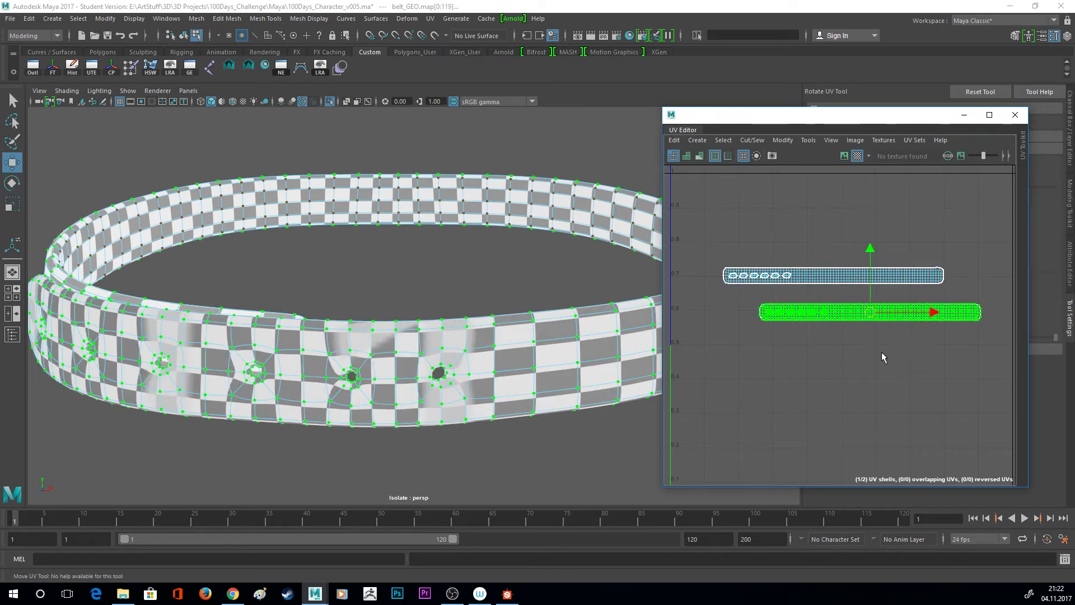
middle_drag(851, 343, 834, 338)
click(710, 241)
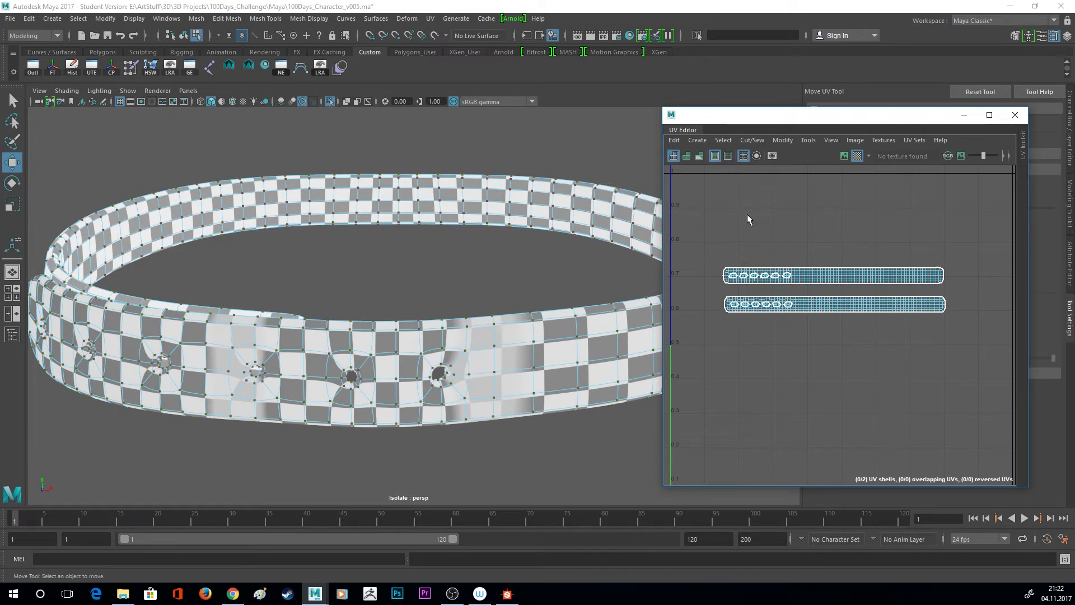
Open the Unfold UVs options and reset them to the default settings.
click(786, 141)
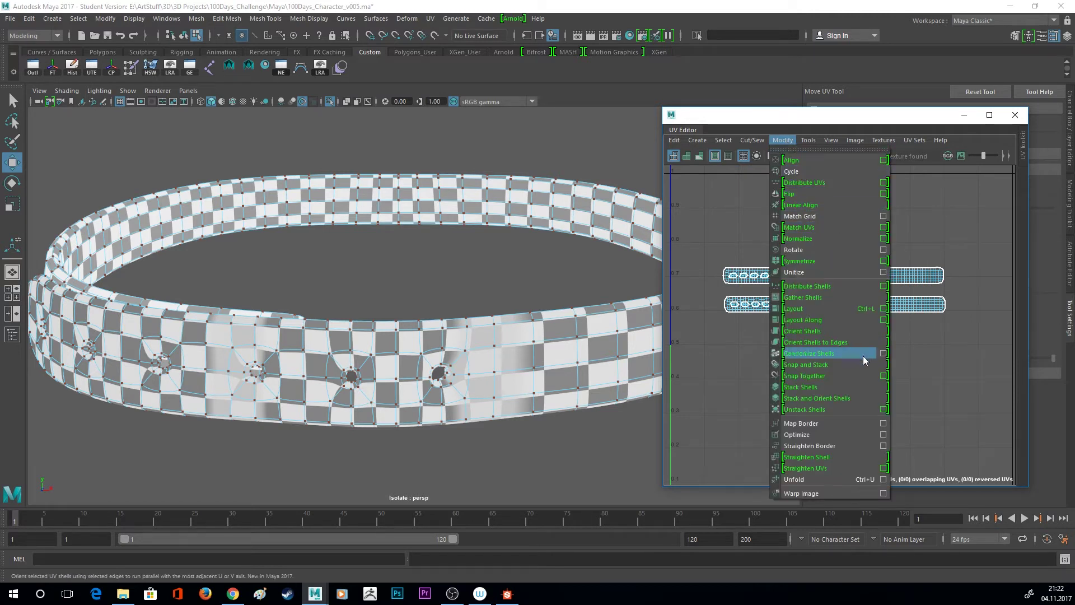
click(883, 480)
click(537, 202)
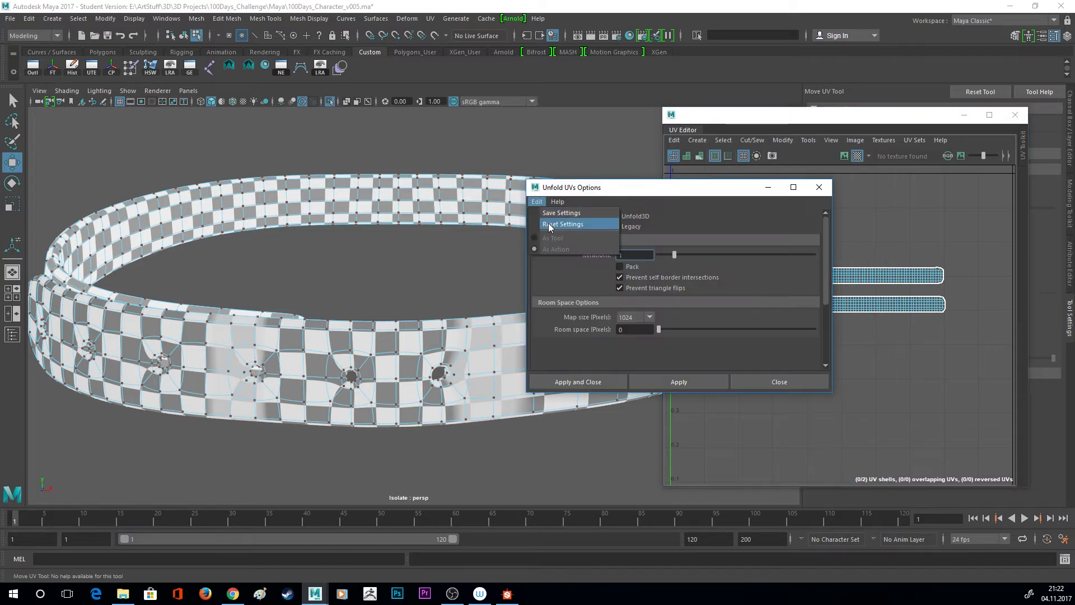
click(549, 224)
drag(670, 188, 643, 168)
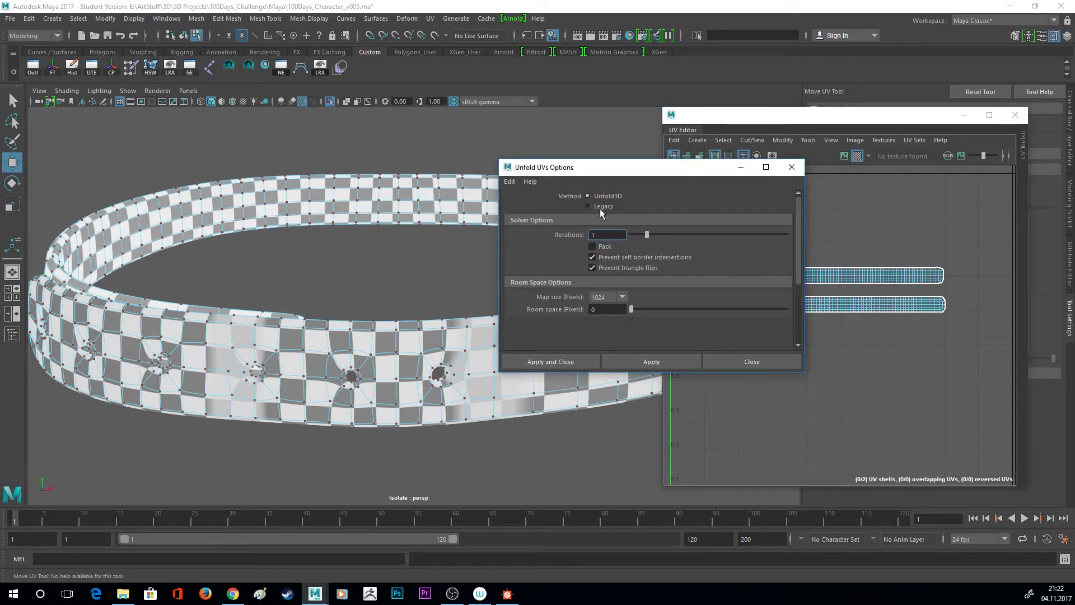
drag(620, 171, 608, 149)
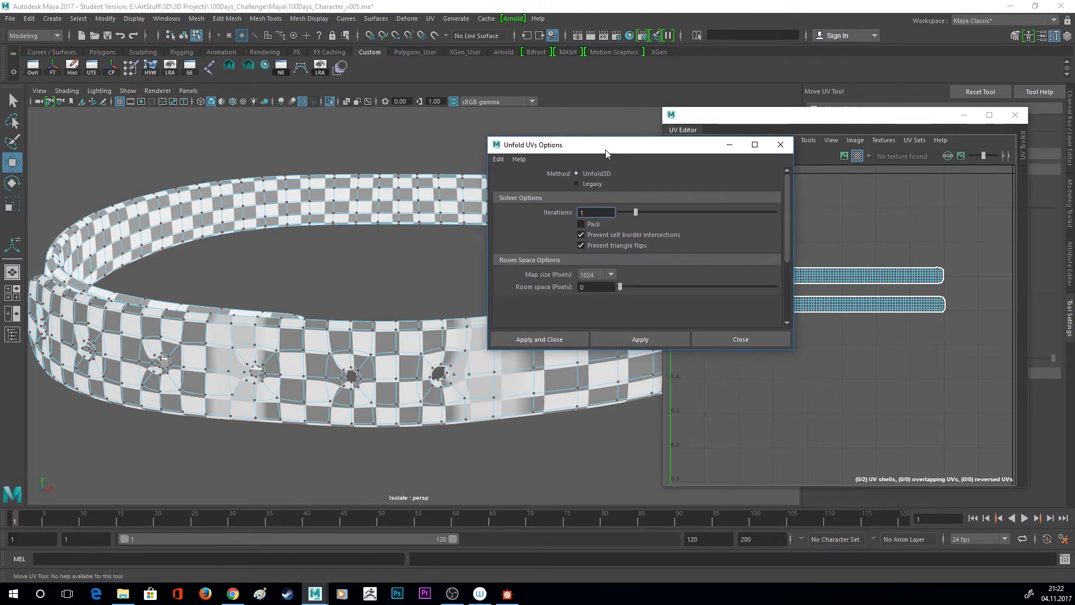
Set the unfold method to Legacy with the unfold constraint set to Horizontal.
click(590, 184)
drag(614, 149, 478, 138)
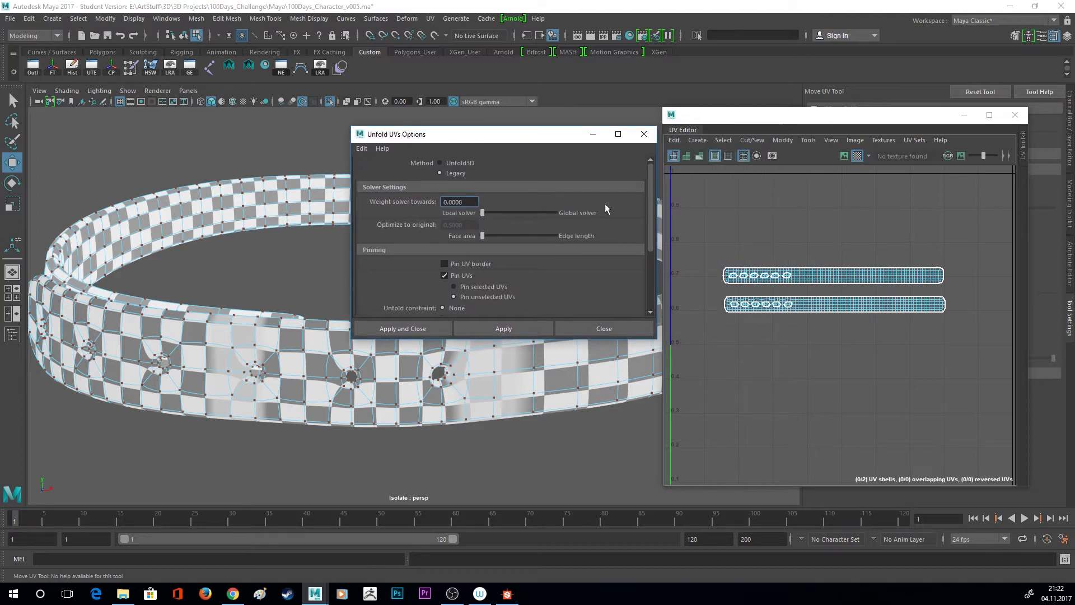
drag(648, 194, 618, 226)
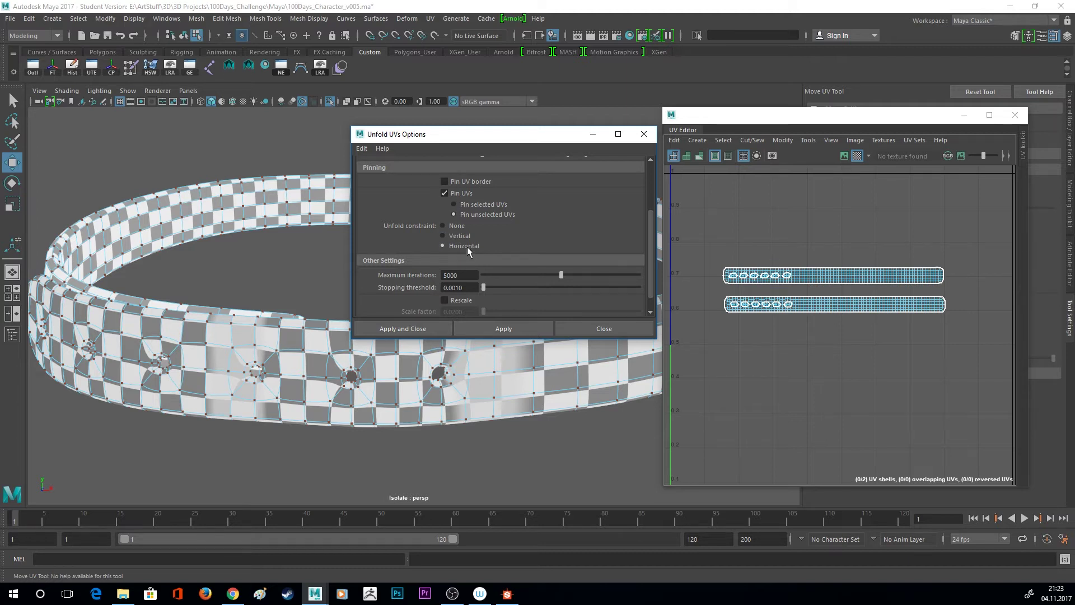
drag(499, 138, 486, 80)
Select all UVs of both belt shells, unfold them horizontally and check the checker pattern on the belt.
drag(695, 240, 991, 336)
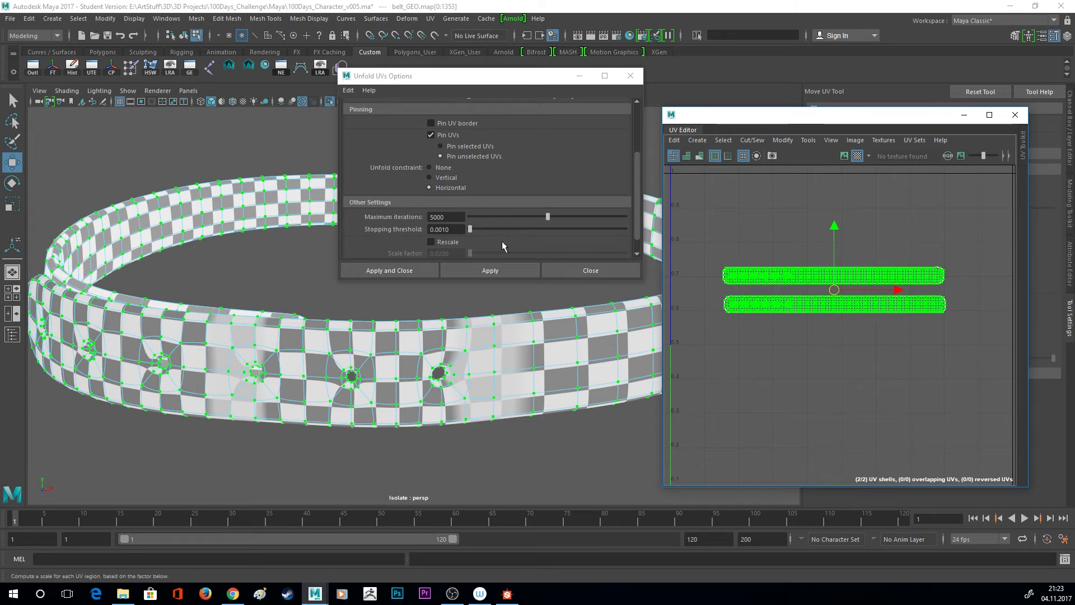
click(490, 270)
scroll(854, 300, down, 3)
alt+middle_drag(854, 300, 831, 308)
click(691, 274)
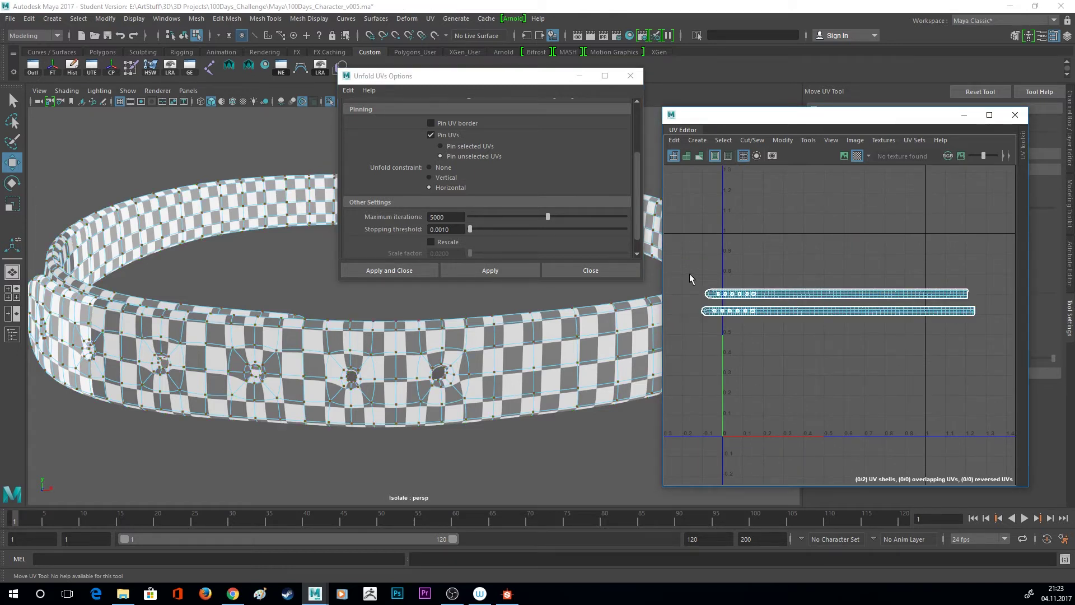
alt+drag(524, 338, 488, 332)
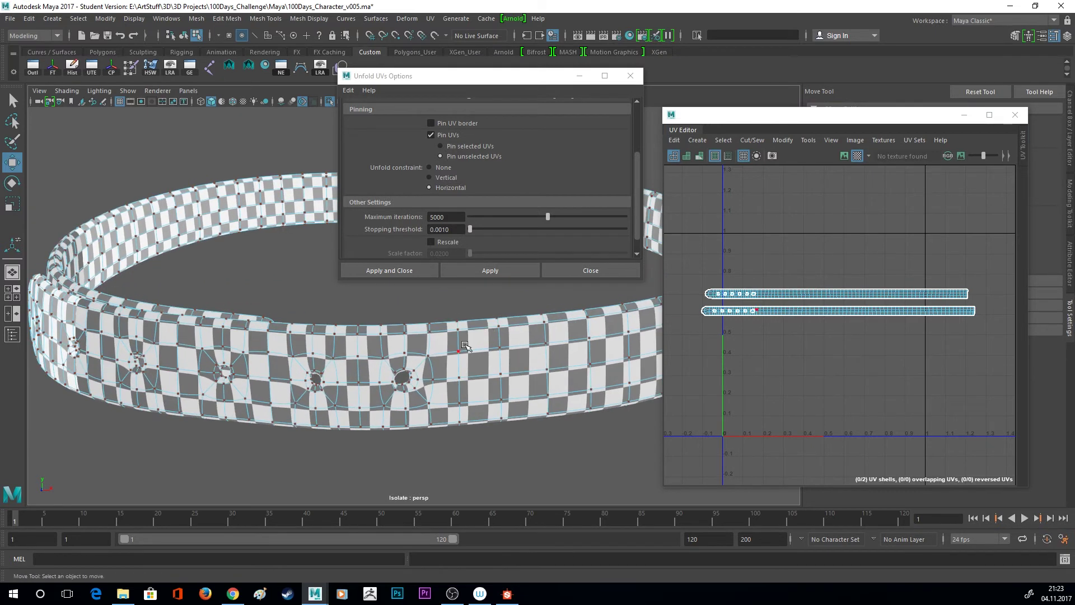
Select the UVs of both belt shells, widen the UV Editor and leave the outer border UVs out of the selection.
scroll(758, 293, up, 1)
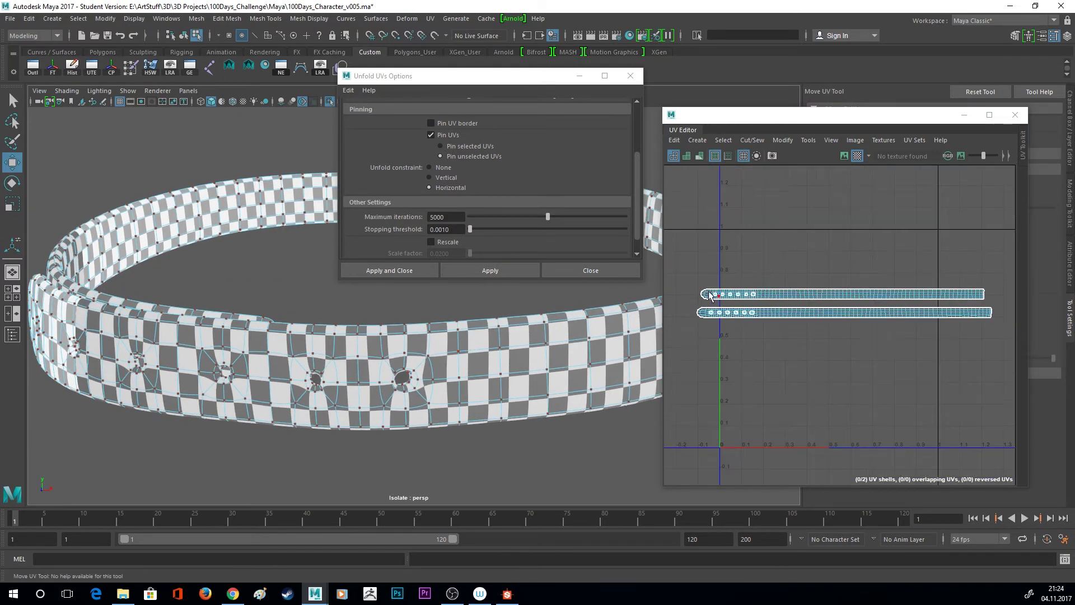
scroll(700, 293, up, 2)
scroll(692, 290, down, 2)
drag(684, 269, 1024, 335)
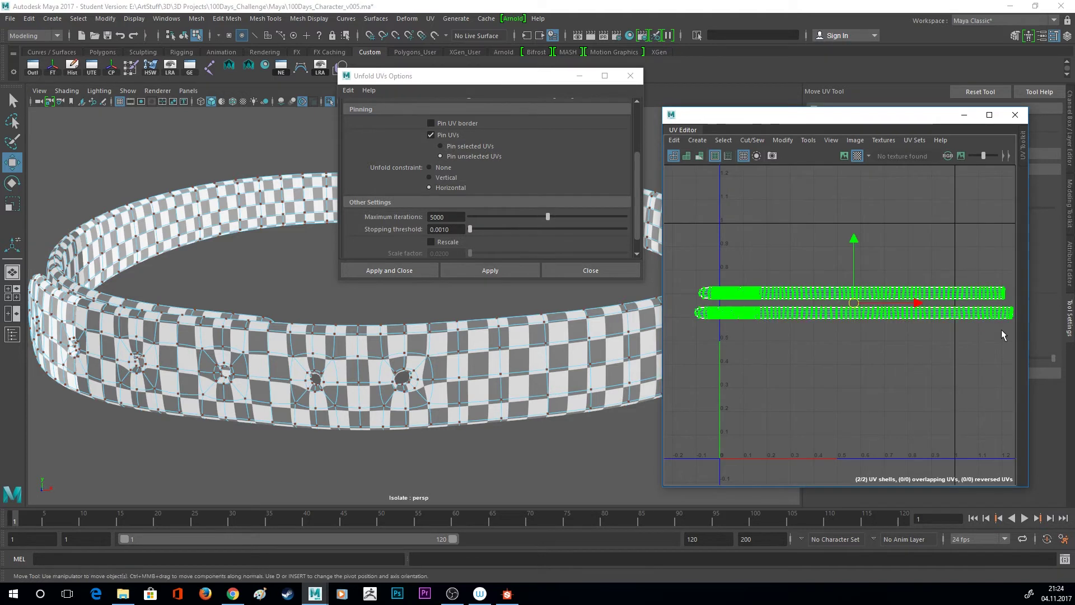
scroll(782, 289, up, 1)
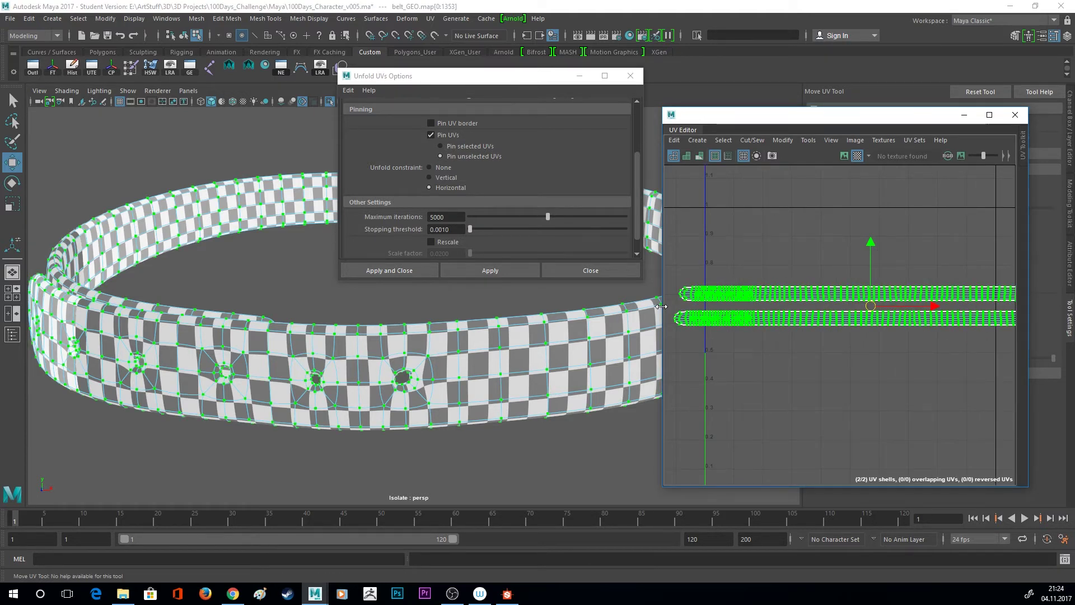
drag(661, 306, 557, 307)
scroll(626, 254, down, 1)
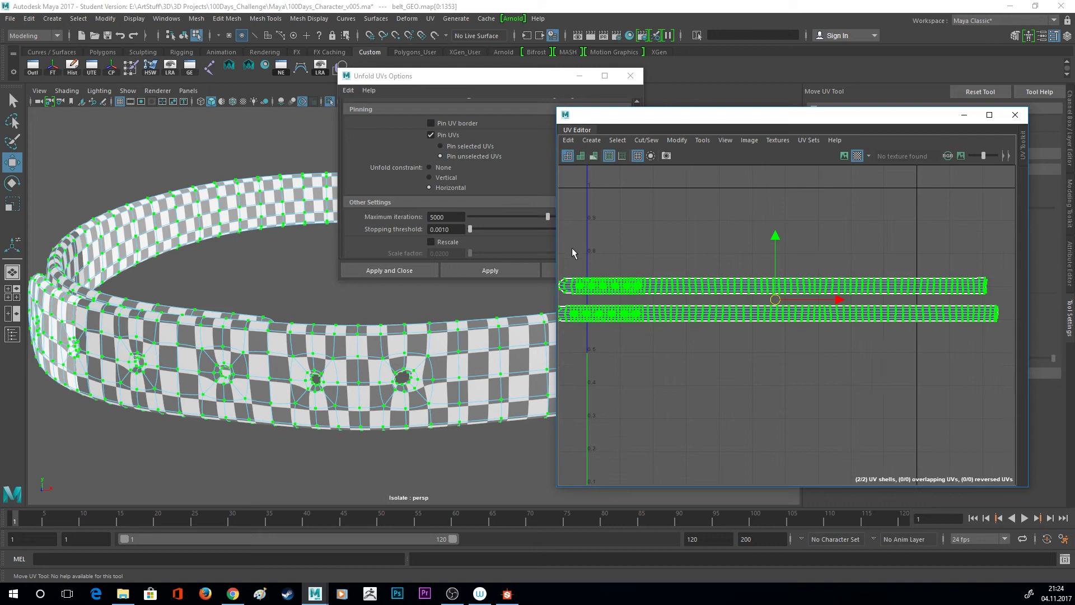
ctrl+drag(562, 264, 556, 296)
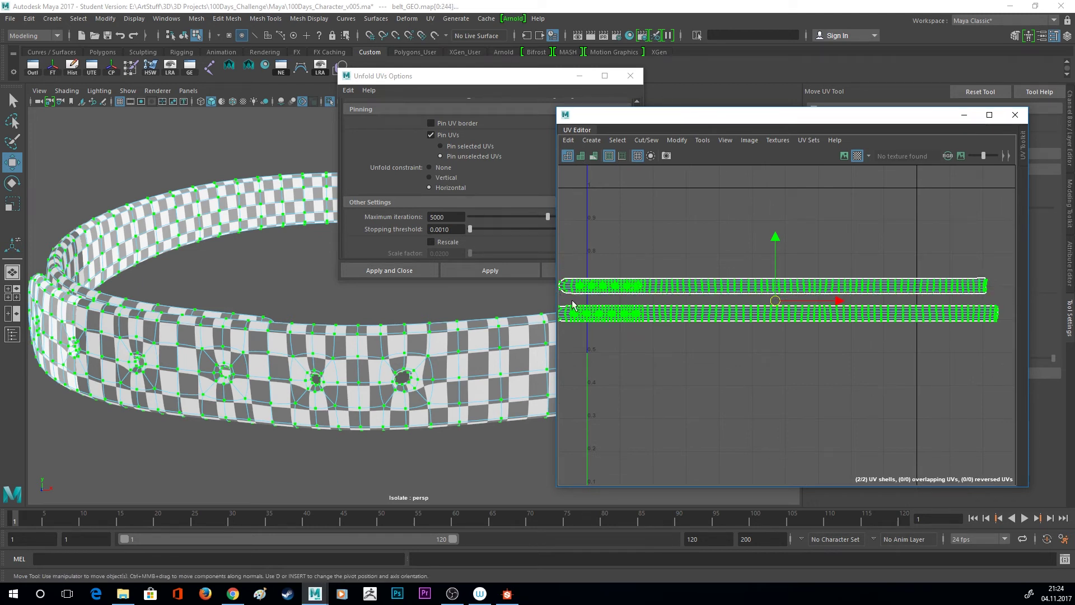
Set the unfold constraint to Vertical, unfold the selected belt UVs and check the checker pattern on the belt.
click(450, 178)
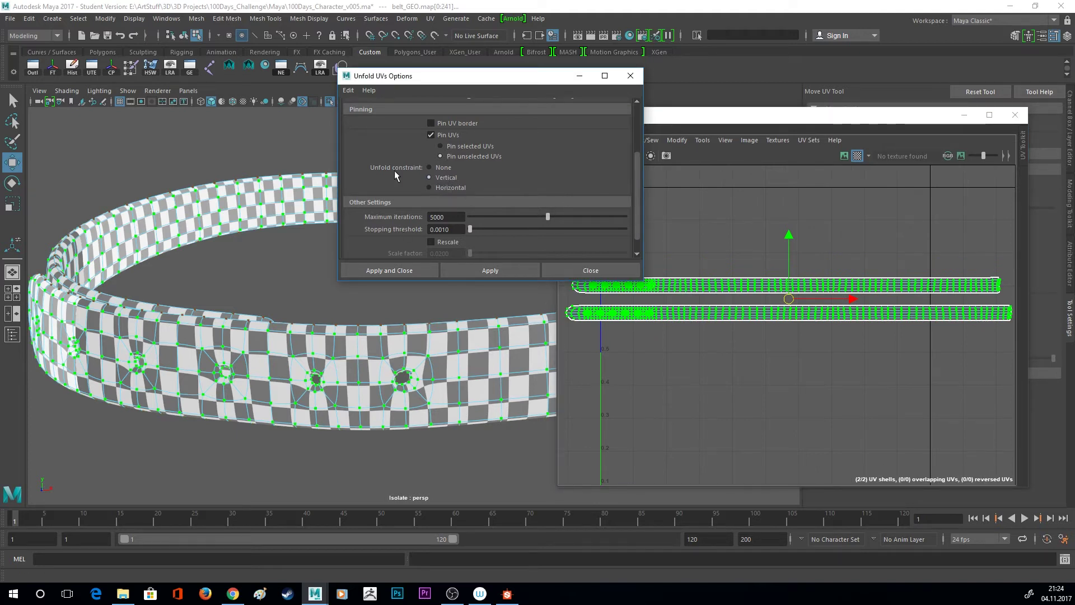
drag(535, 77, 522, 64)
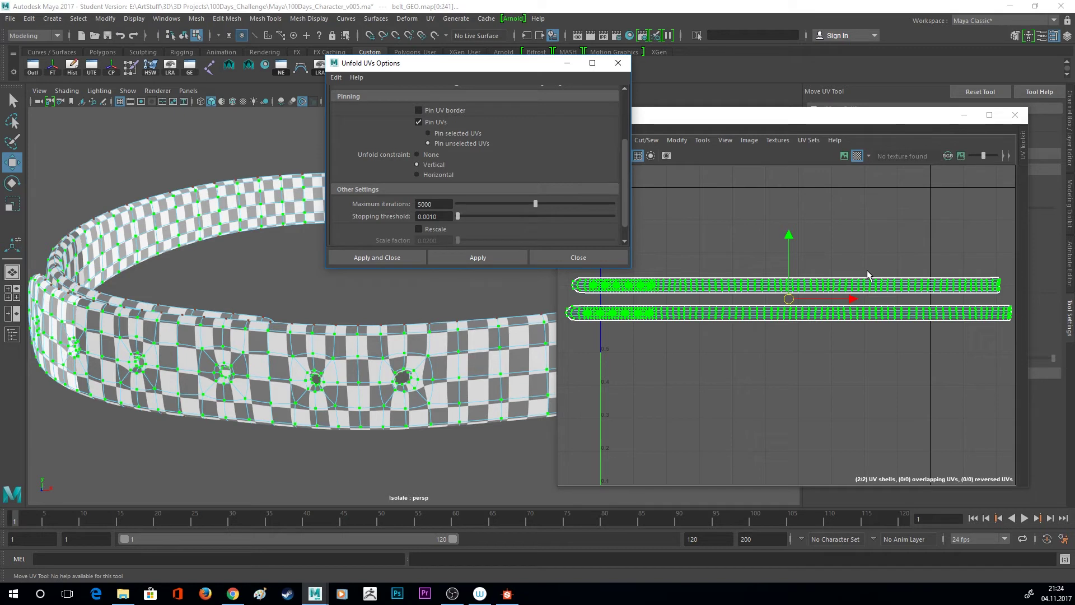
click(502, 257)
alt+drag(520, 324, 269, 346)
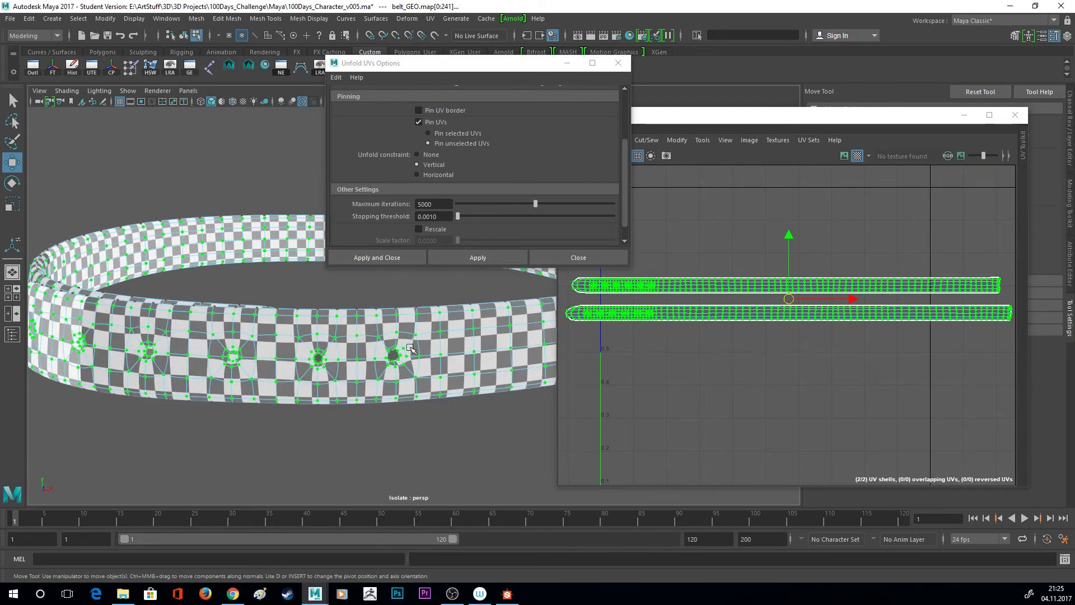
Turn off smooth mesh preview and select the UVs around the rows of holes on both belt shells.
scroll(338, 346, up, 6)
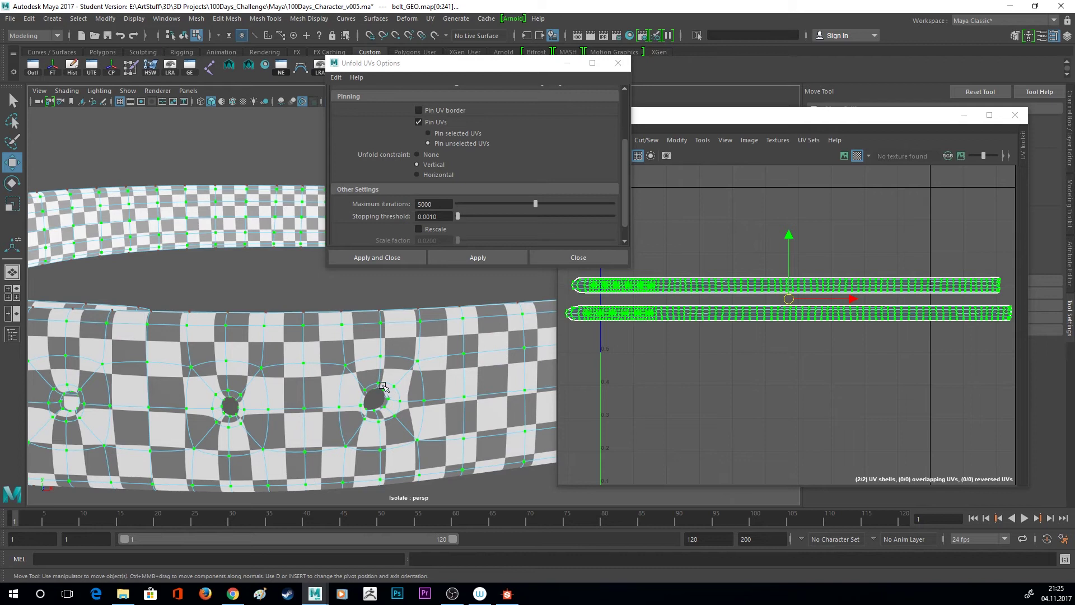
key(1)
scroll(682, 329, up, 2)
alt+middle_drag(621, 319, 759, 346)
scroll(759, 346, up, 4)
alt+middle_drag(662, 293, 694, 312)
scroll(694, 313, up, 3)
click(619, 245)
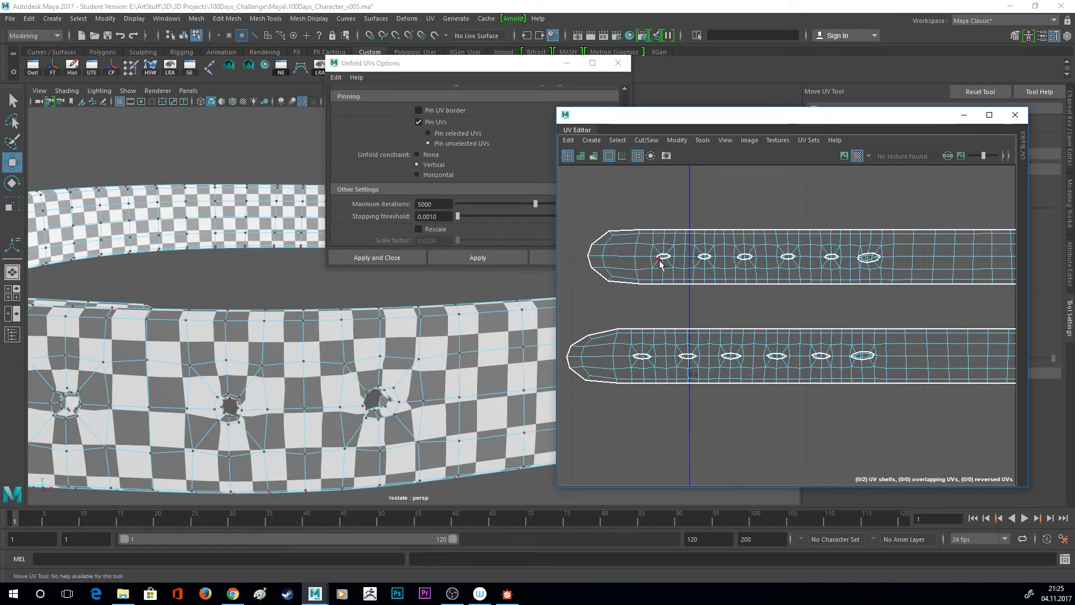
drag(647, 242, 889, 274)
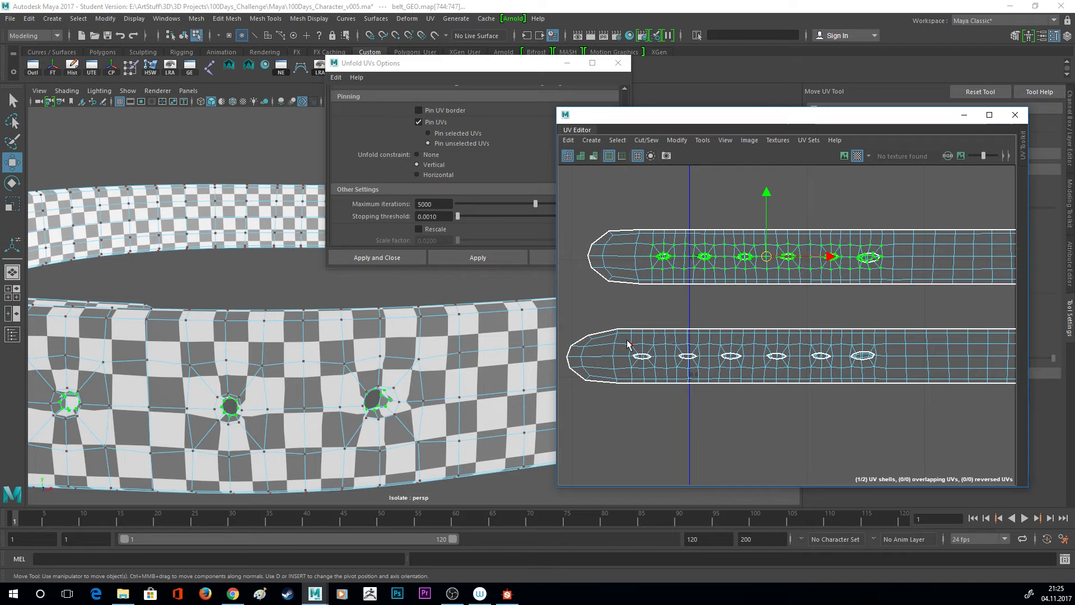
drag(622, 342, 879, 375)
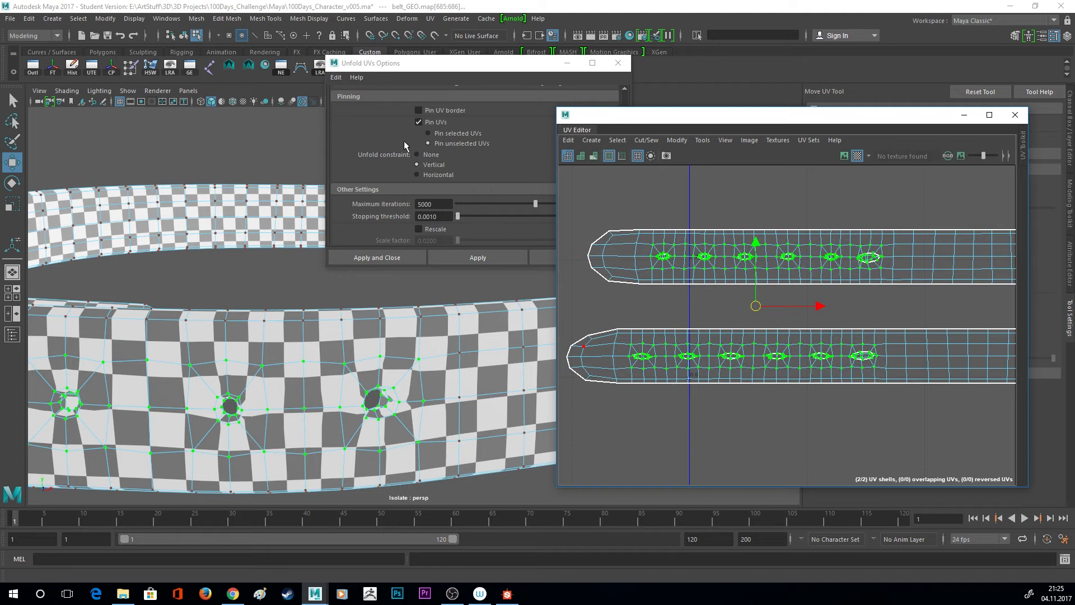
Set the unfold method to Unfold3D, unfold the selected UVs around the holes and close the options.
scroll(404, 112, up, 3)
click(421, 92)
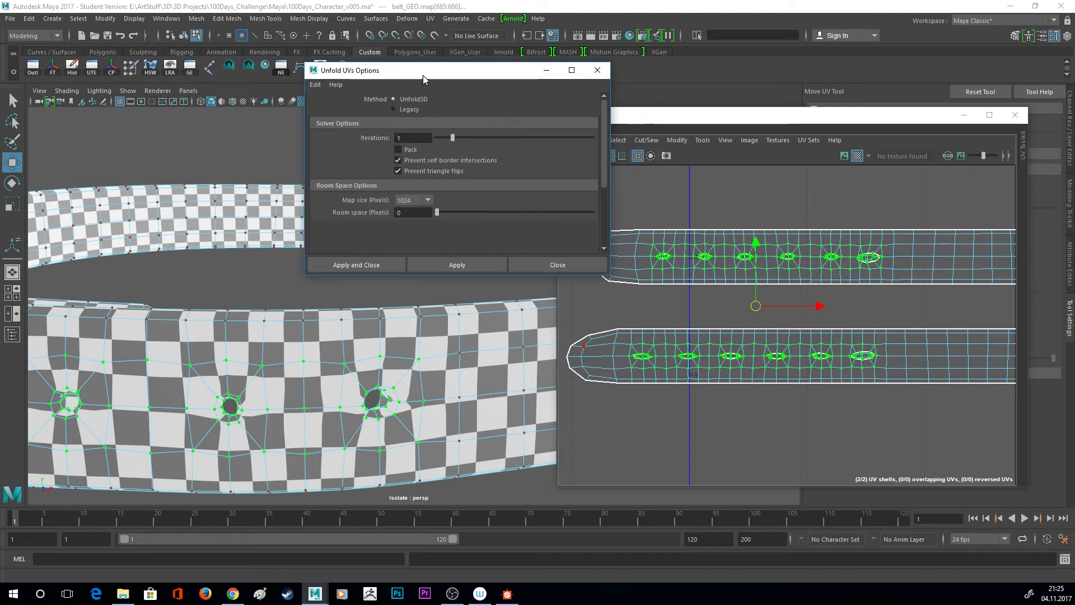
click(457, 266)
click(556, 266)
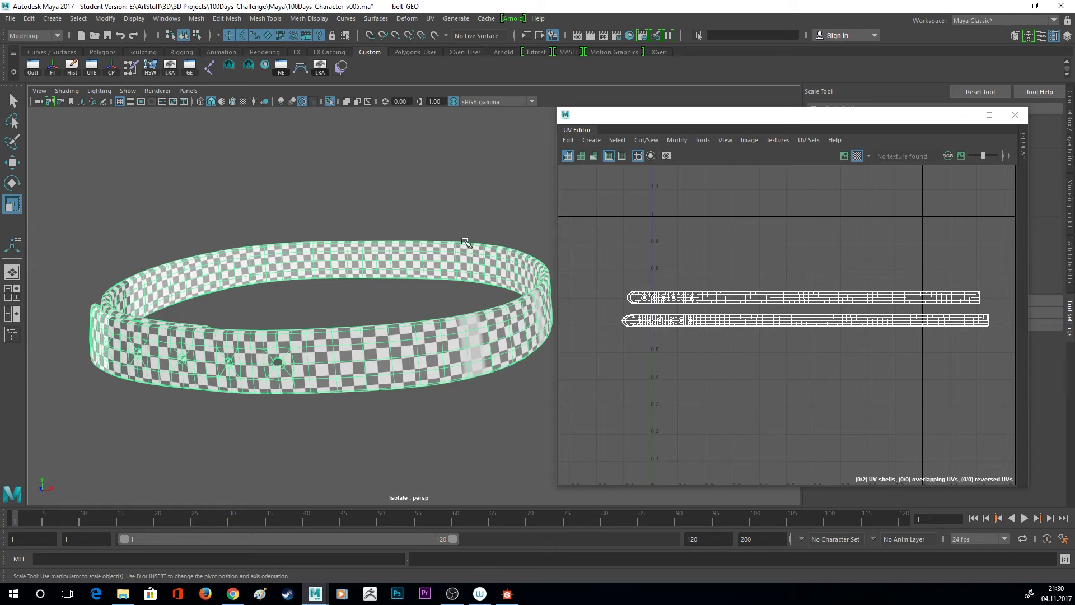
Scale the upper UV shell down uniformly to well under half its length and compare the checker size on both sides of the belt.
alt+drag(465, 246, 476, 252)
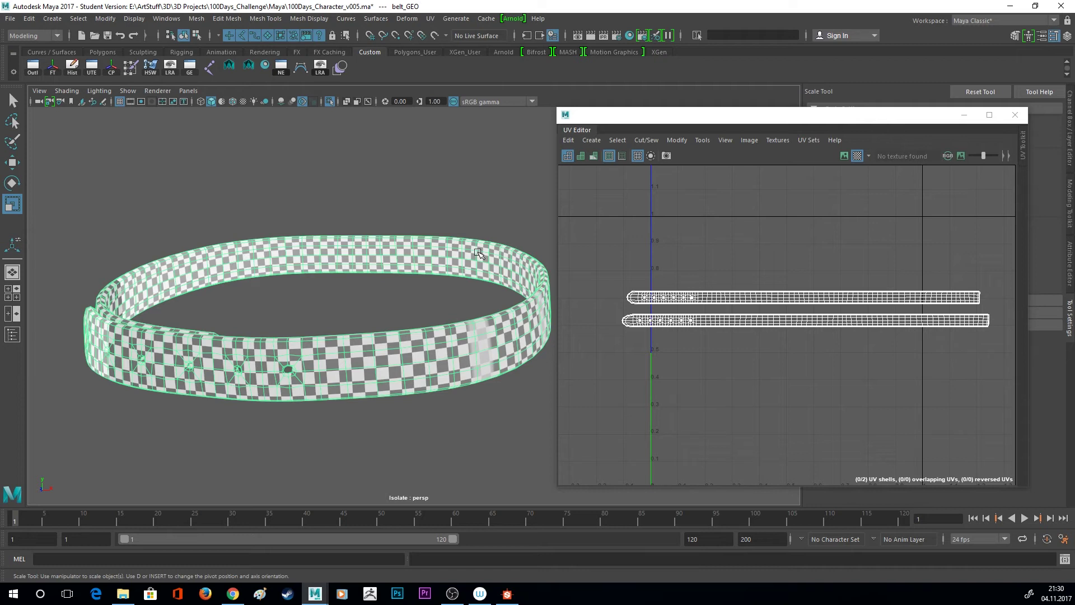
right_drag(725, 276, 744, 288)
click(734, 294)
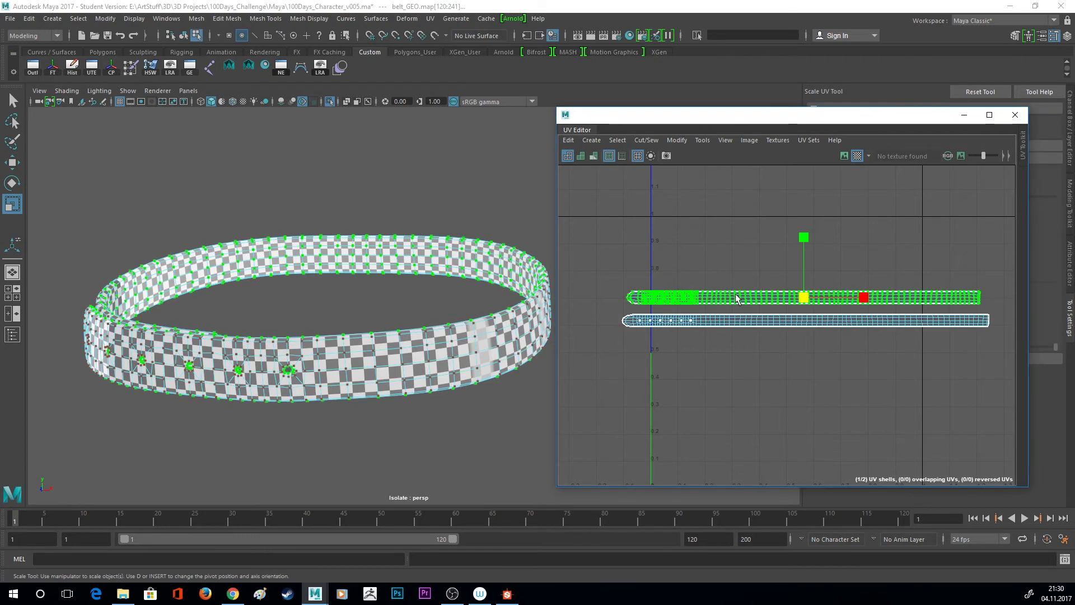
middle_drag(753, 289, 714, 289)
click(748, 272)
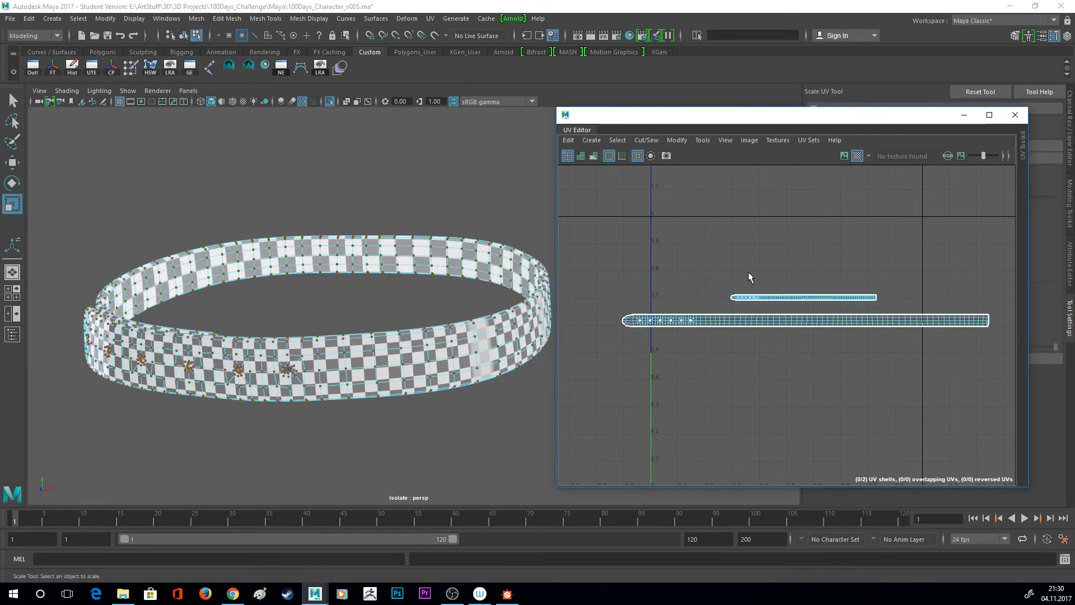
scroll(501, 290, up, 4)
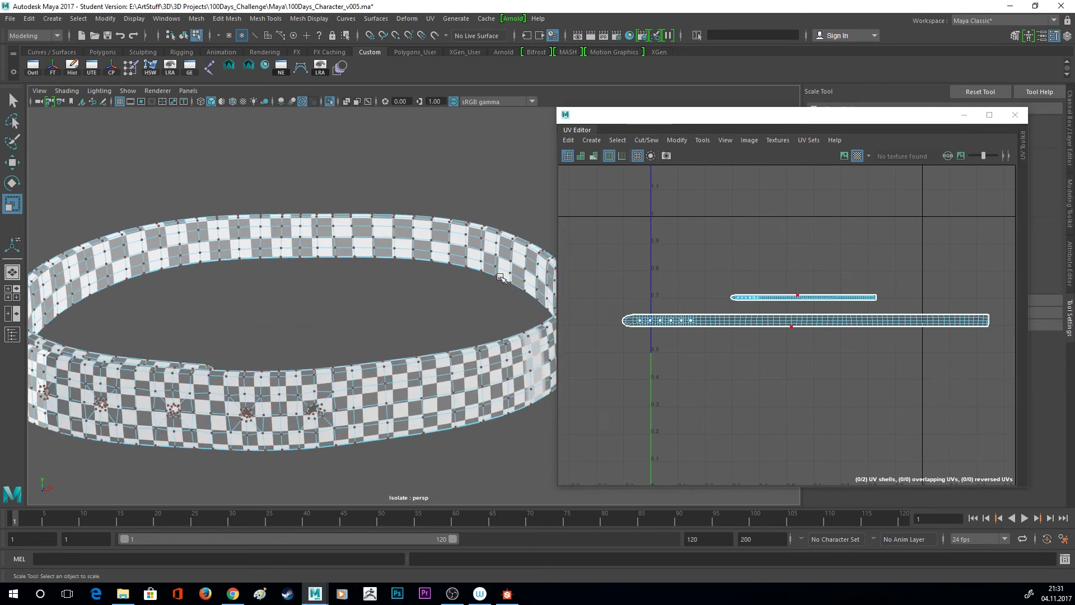
alt+drag(509, 273, 451, 299)
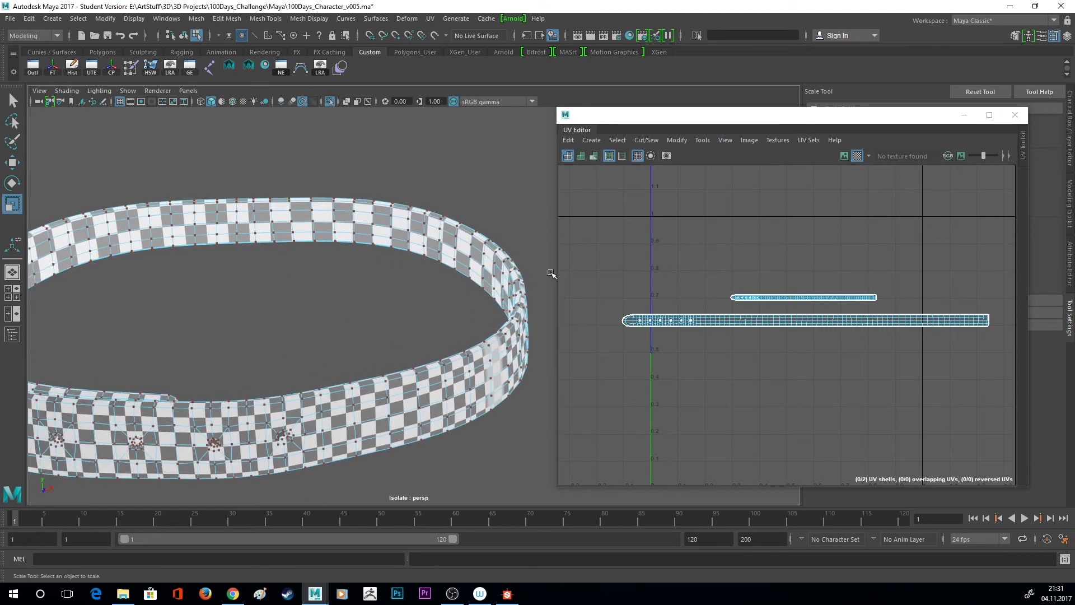
scroll(552, 273, up, 2)
alt+drag(438, 232, 460, 229)
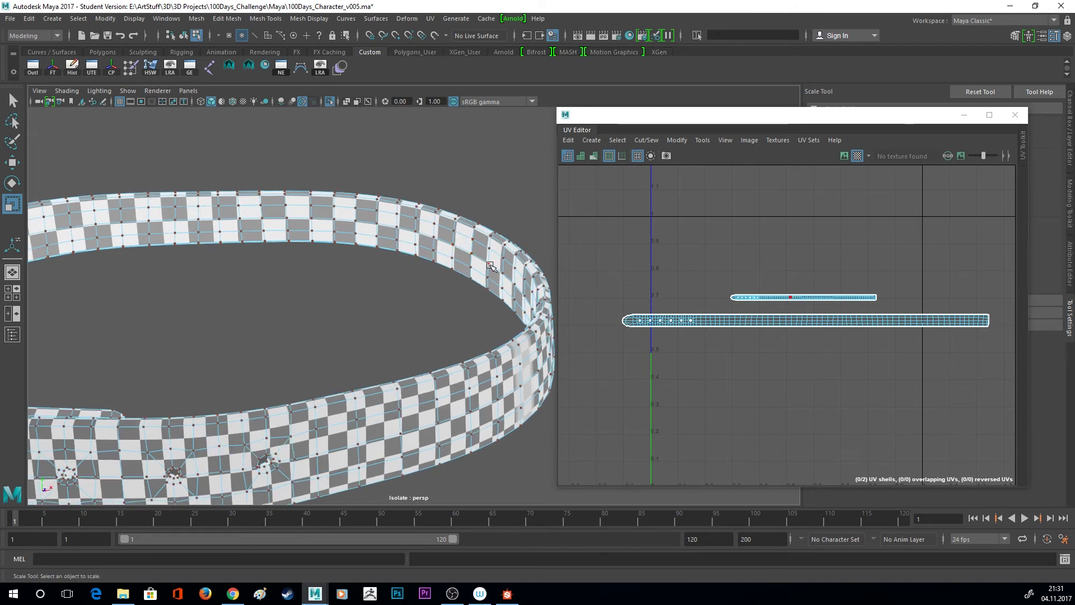
alt+drag(517, 310, 507, 305)
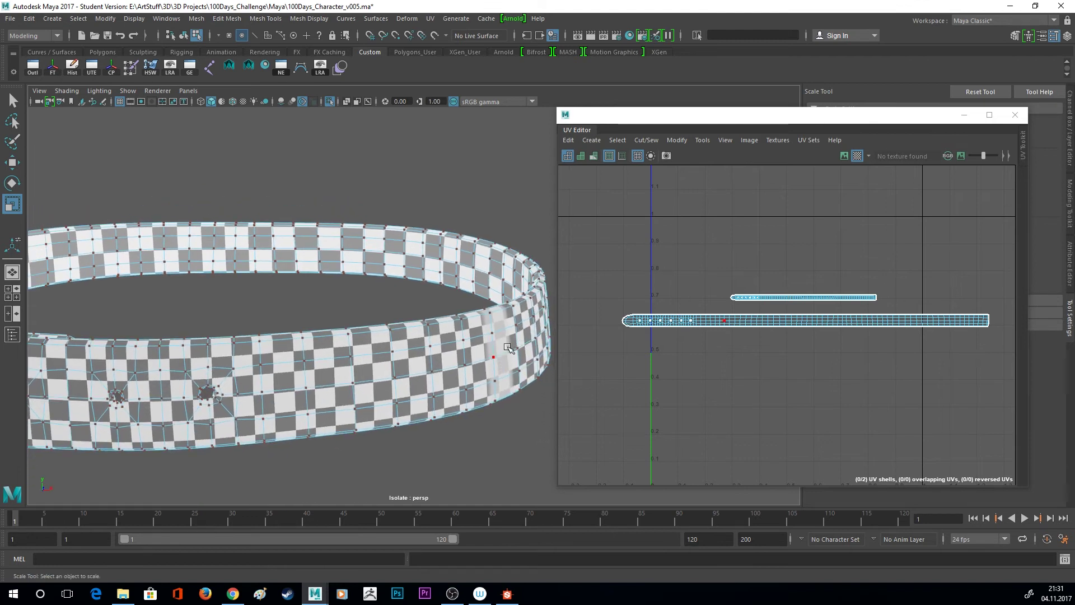
Scale the upper UV shell back up by eye until its checker size roughly matches the lower shell's.
right_drag(767, 299, 798, 299)
click(784, 298)
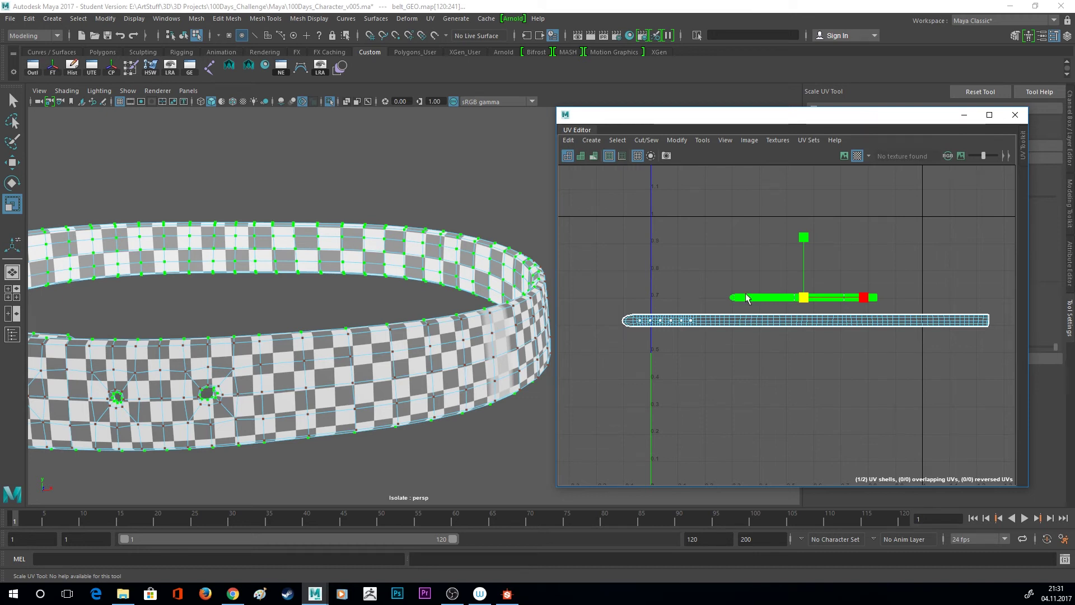
middle_drag(697, 294, 636, 294)
mouse_move(511, 287)
alt+mouse_down()
mouse_move(488, 312)
mouse_move(507, 305)
mouse_move(478, 303)
mouse_move(487, 318)
mouse_move(497, 286)
alt+mouse_up()
key(f)
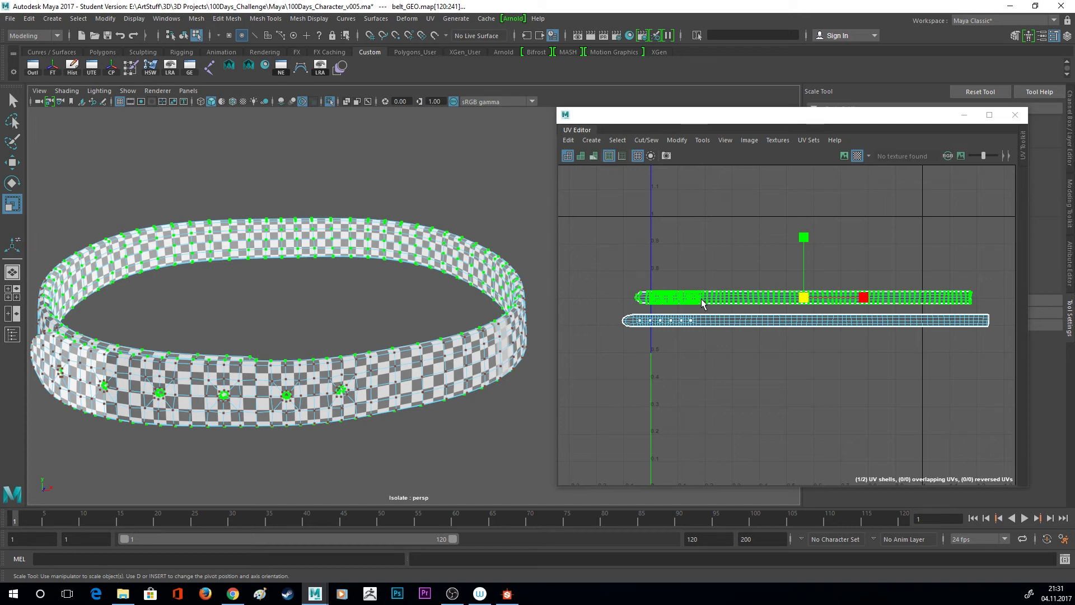
click(706, 279)
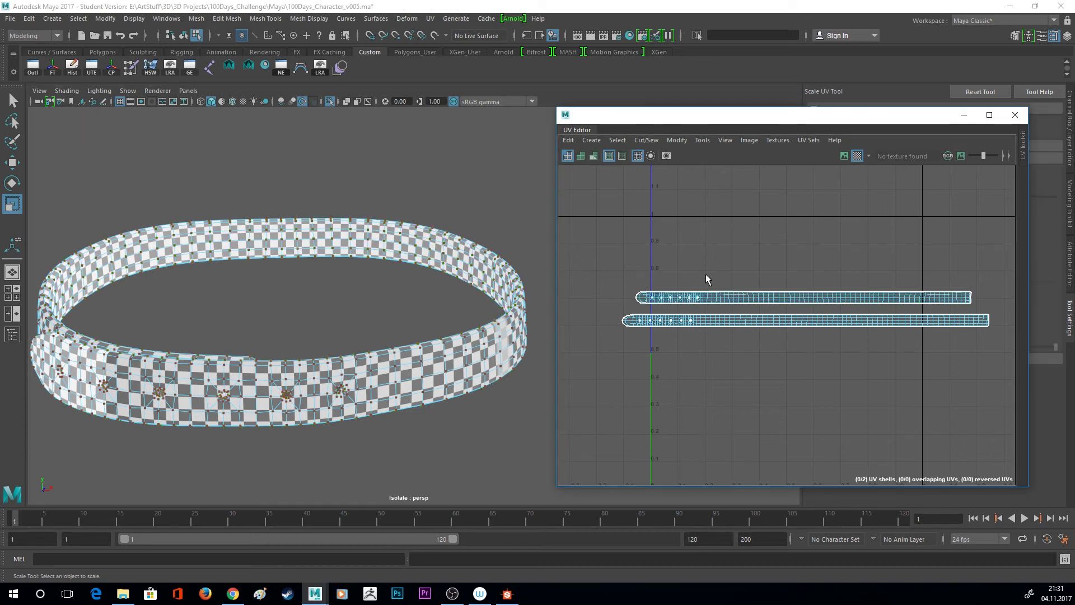
Select both belt UV shells, open the Layout UVs options and set the shell pre-scaling to Preserve 3D Ratios.
double_click(710, 298)
shift+double_click(718, 326)
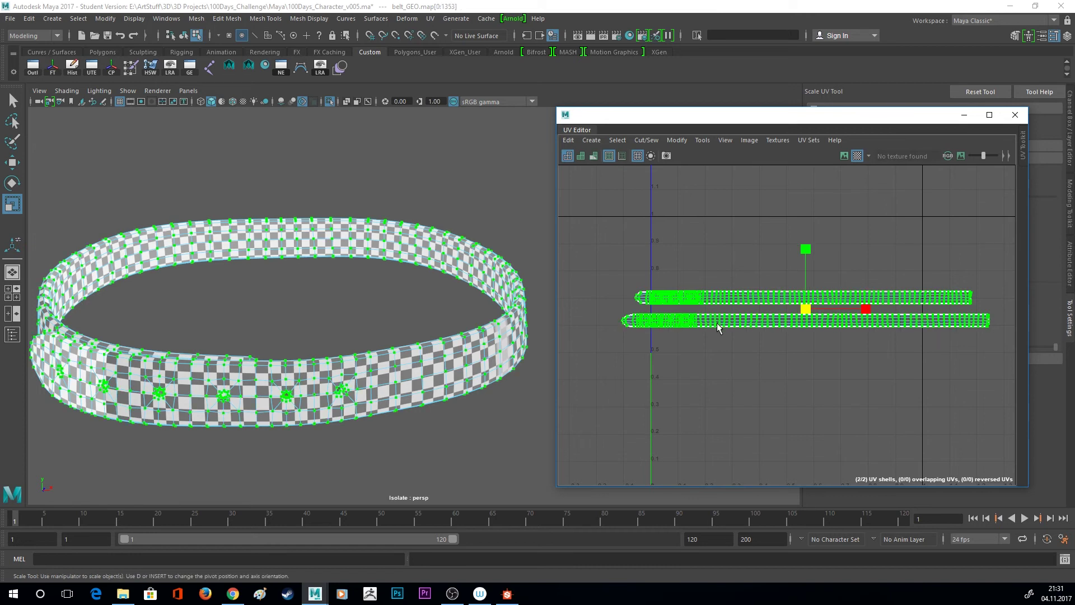
right_drag(728, 325, 667, 331)
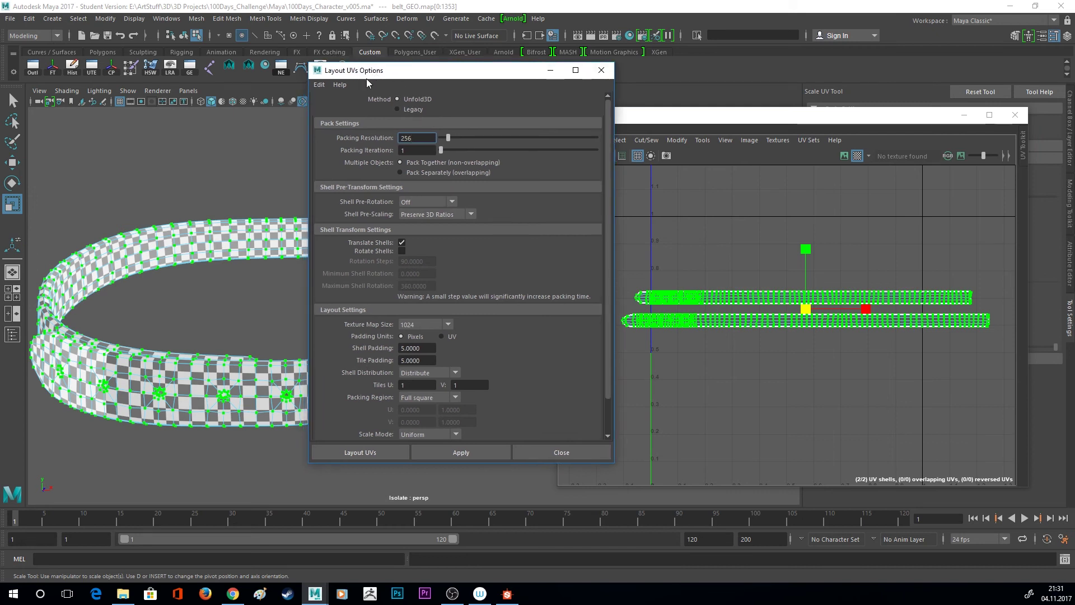
click(423, 216)
click(405, 221)
click(470, 215)
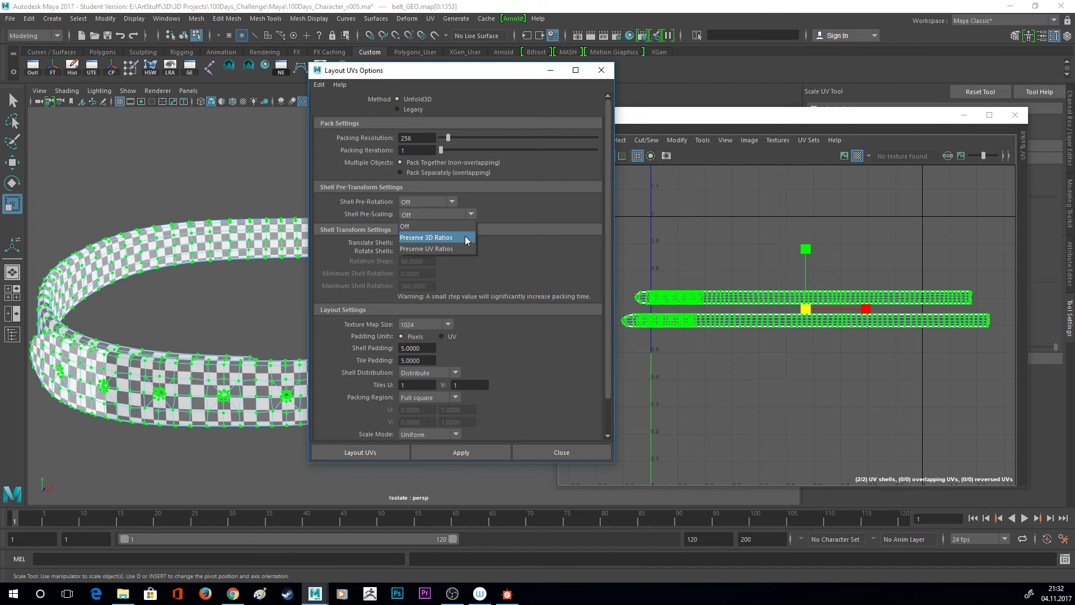
click(465, 238)
Clear the selection, move the Layout UVs options window aside and select all UVs of both belt shells again.
click(667, 272)
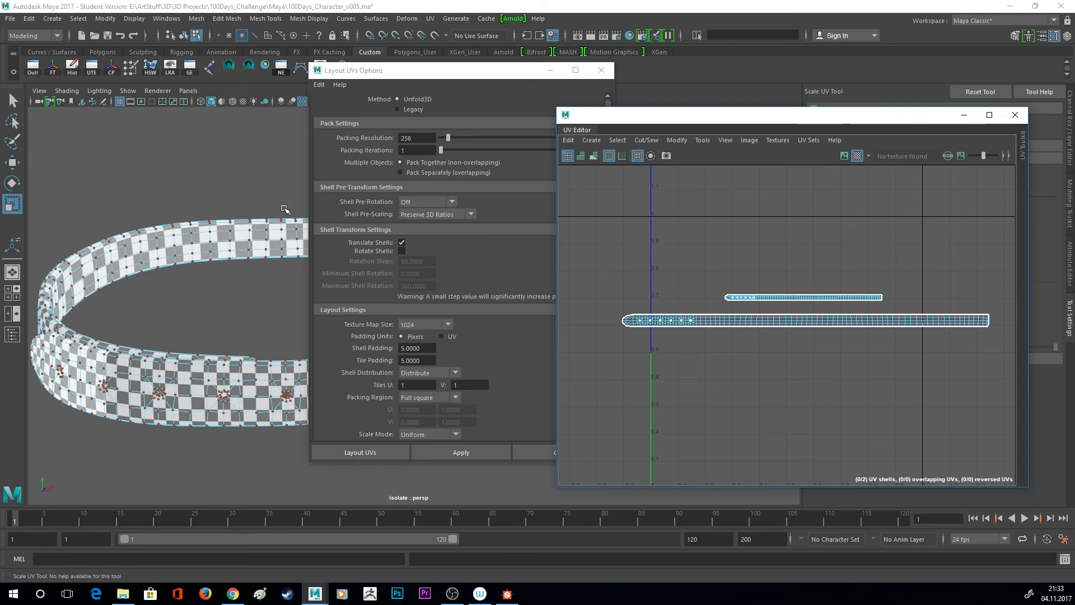
drag(392, 70, 328, 78)
drag(591, 255, 1008, 376)
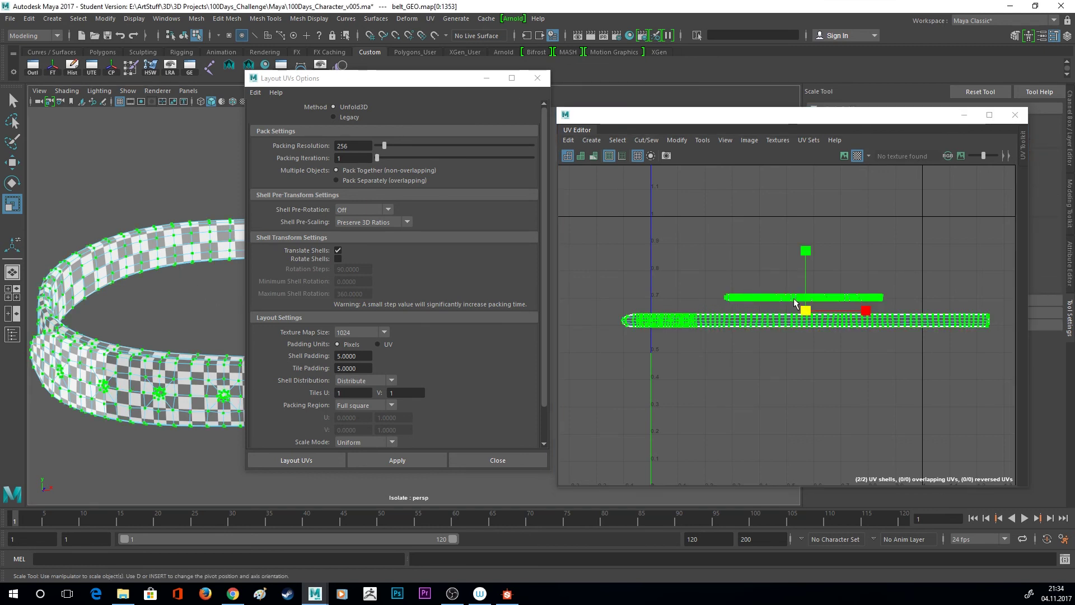
alt+middle_drag(171, 298, 188, 290)
alt+drag(161, 261, 150, 316)
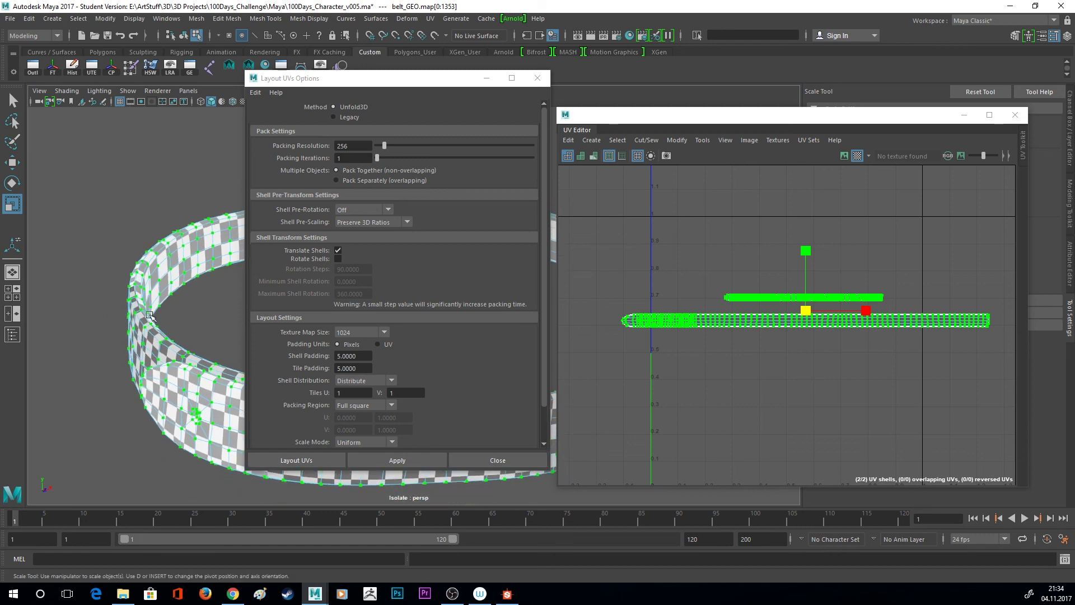
Lay out both belt UV shells with Preserve 3D Ratios pre-scaling and check the checker pattern on the belt.
click(362, 224)
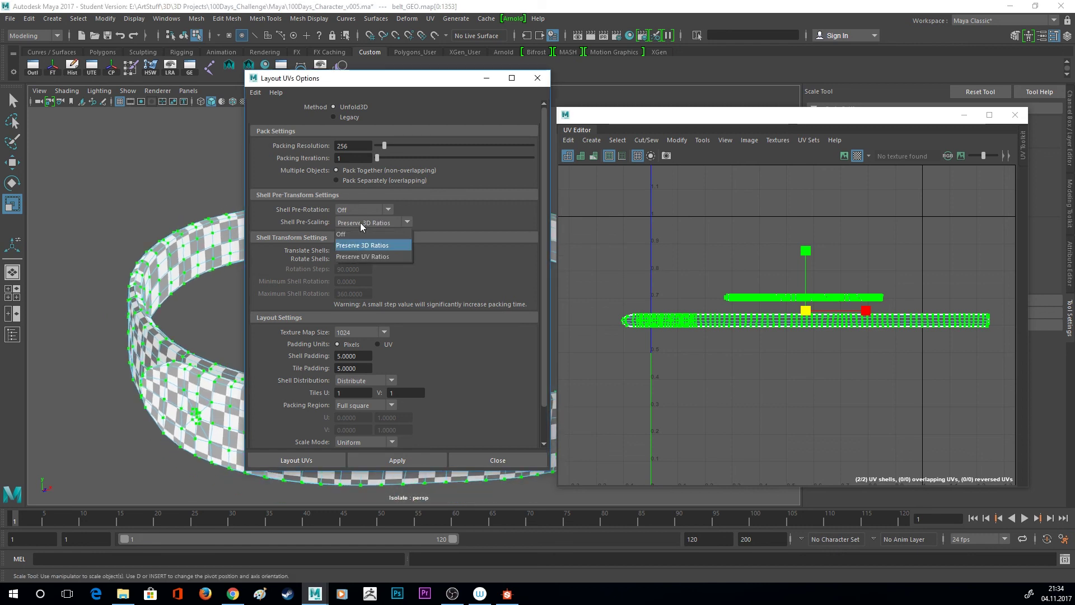
click(362, 224)
click(389, 460)
click(324, 460)
alt+drag(312, 375, 239, 304)
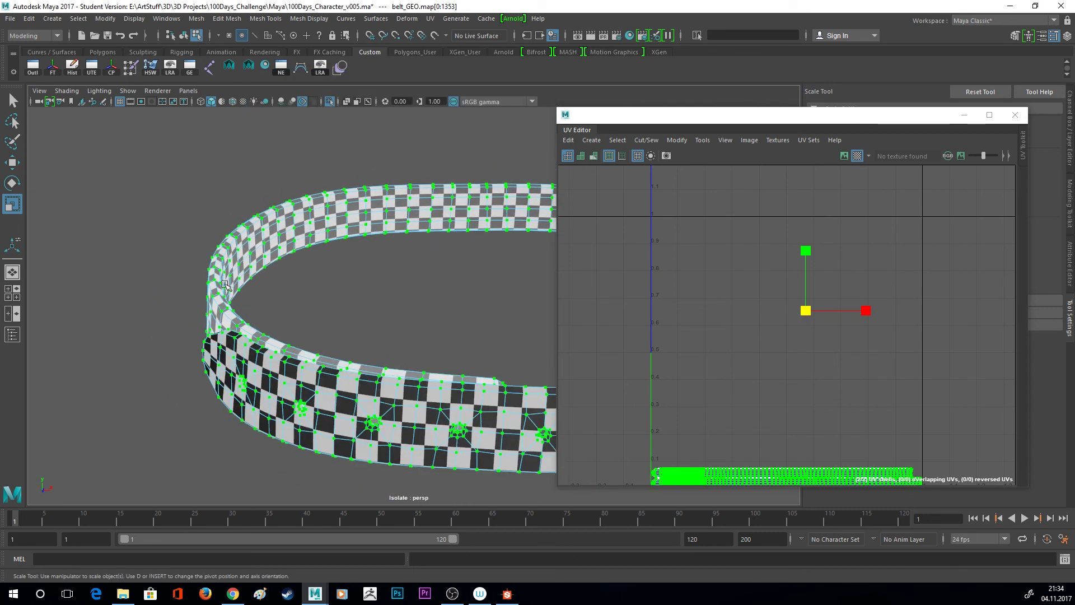